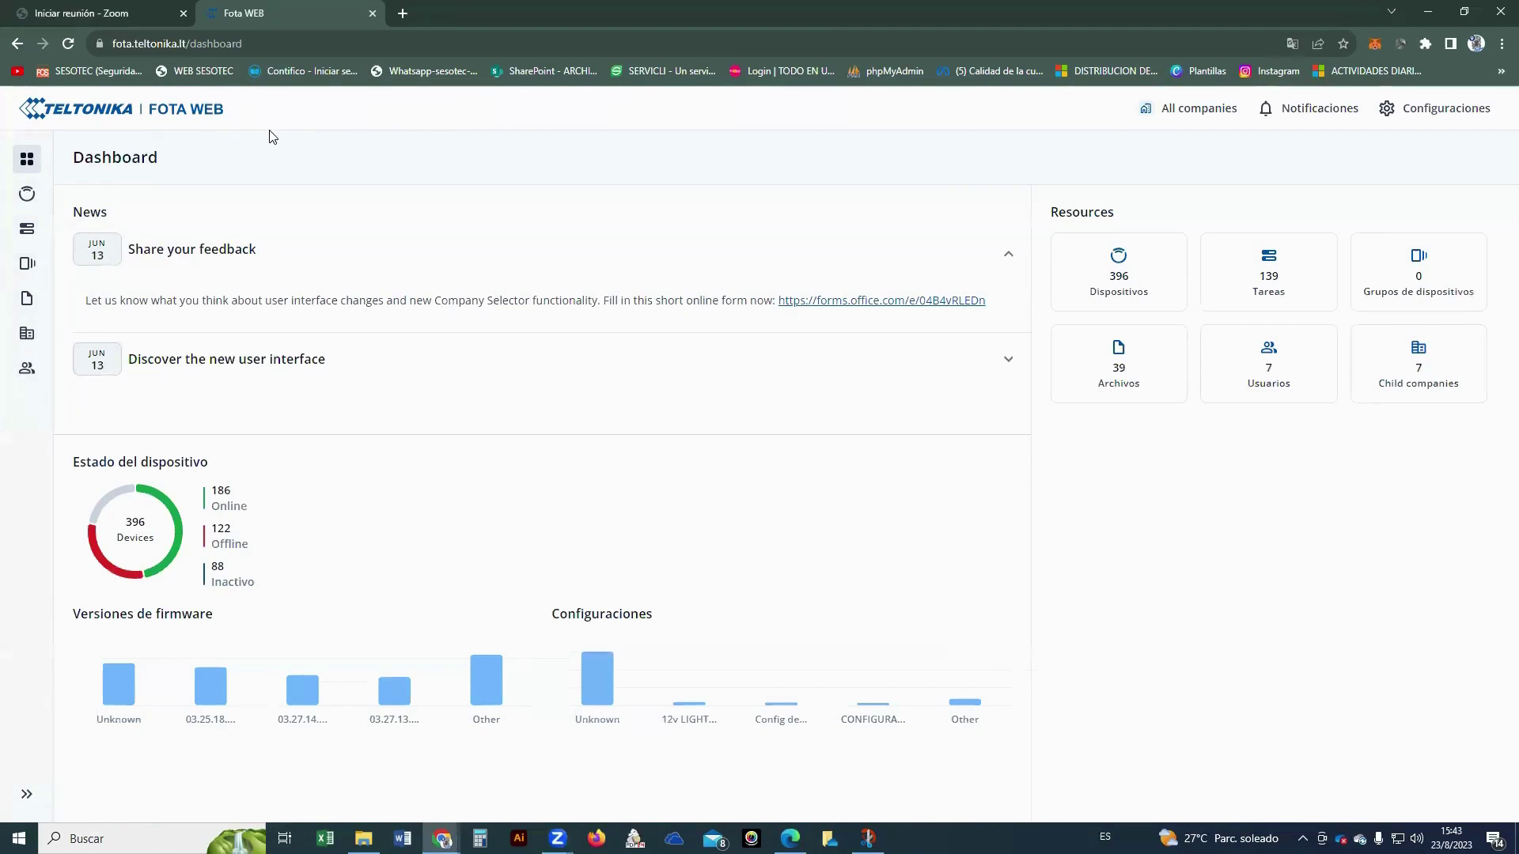
# Open the device list, search it for IMEIs containing 350424, and look through the matching devices
pyautogui.click(28, 196)
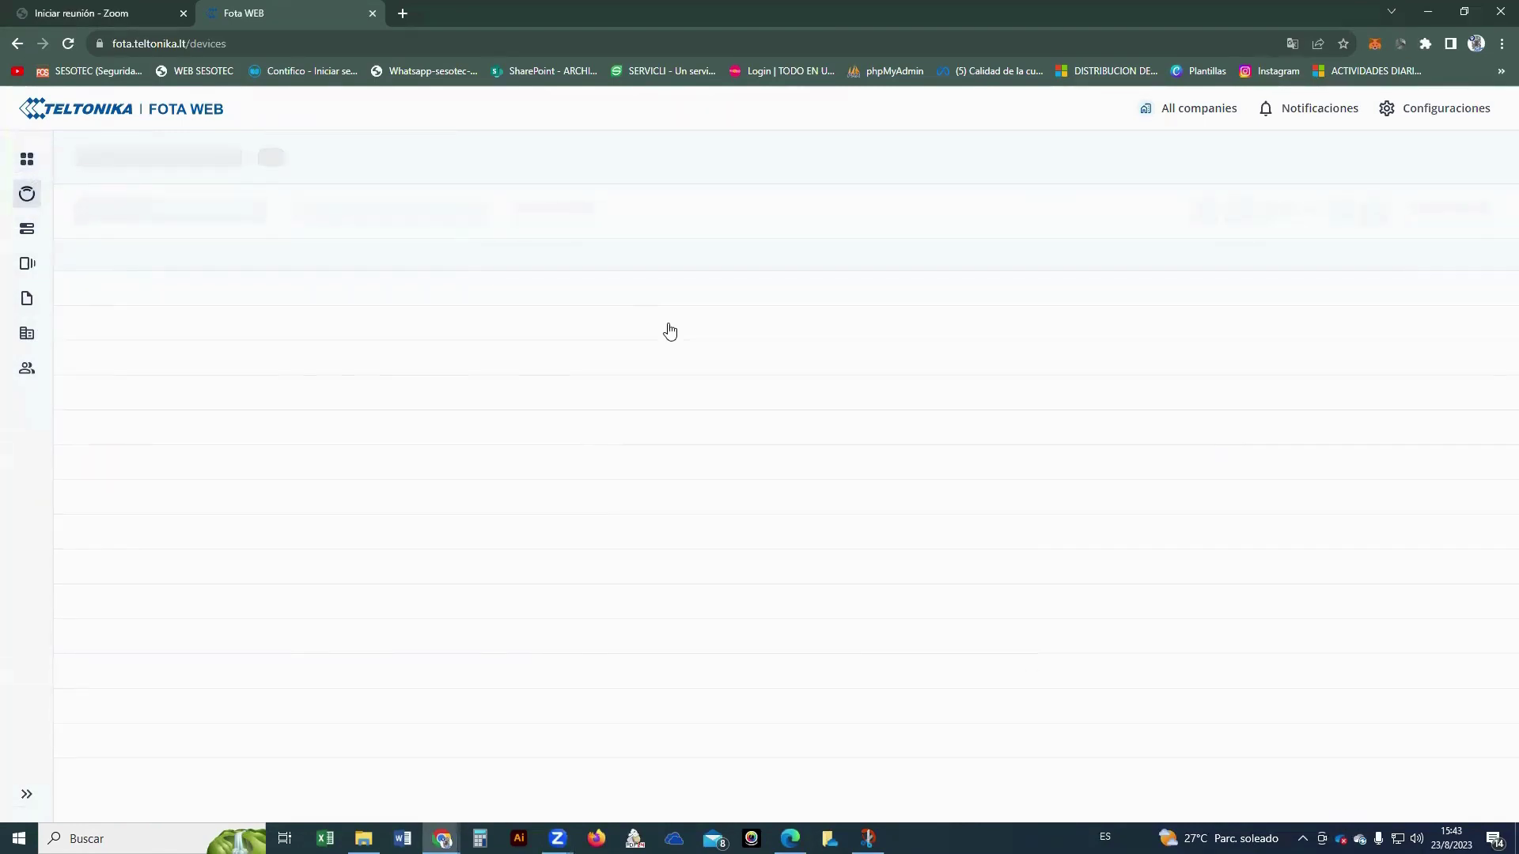
pyautogui.scroll(-5, 423, 434)
pyautogui.scroll(5, 424, 434)
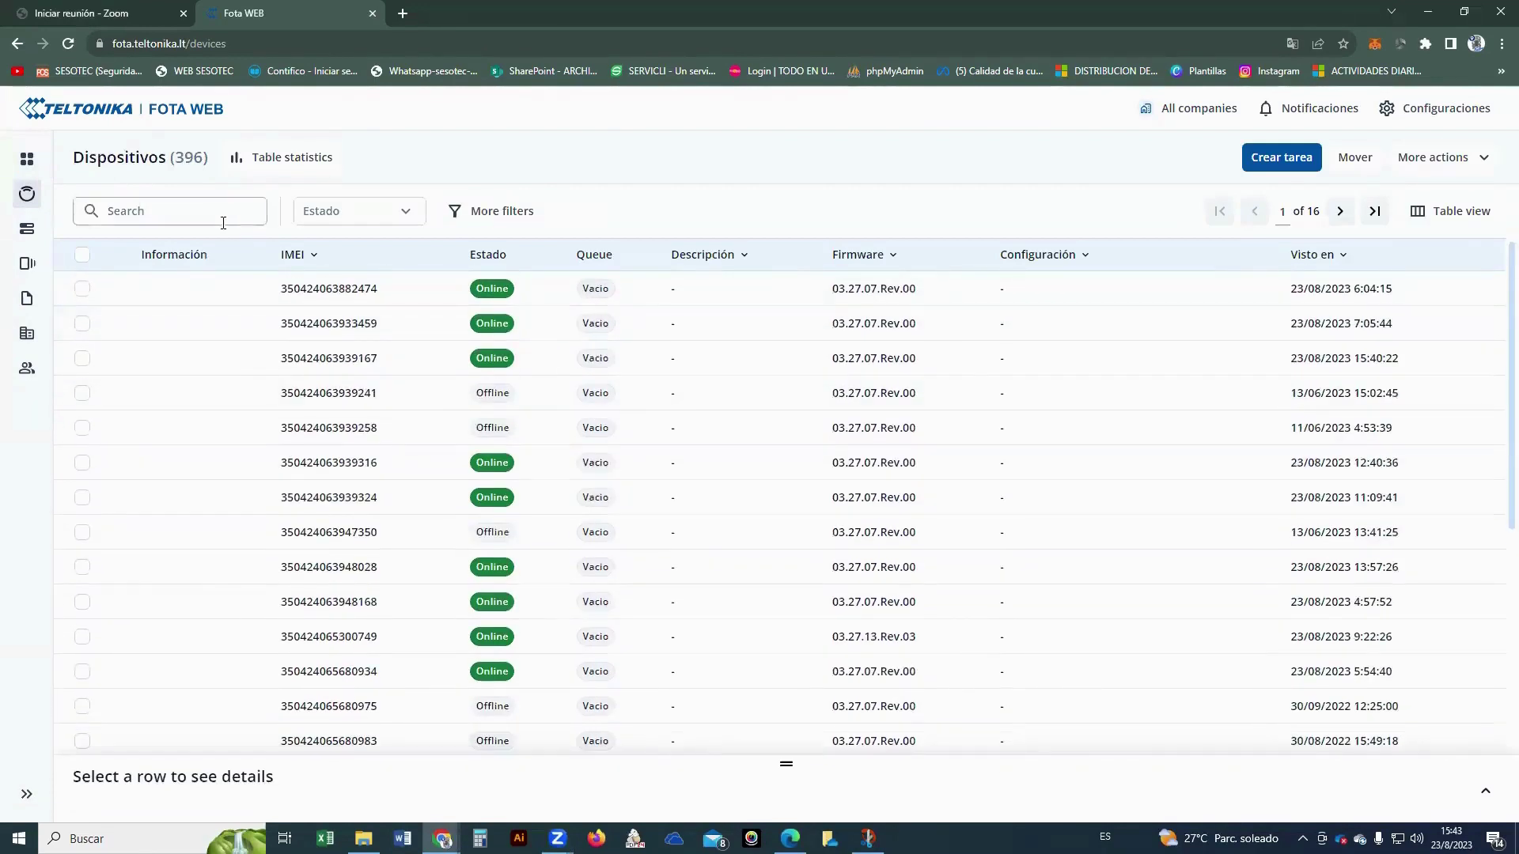
pyautogui.click(207, 212)
pyautogui.write('350424')
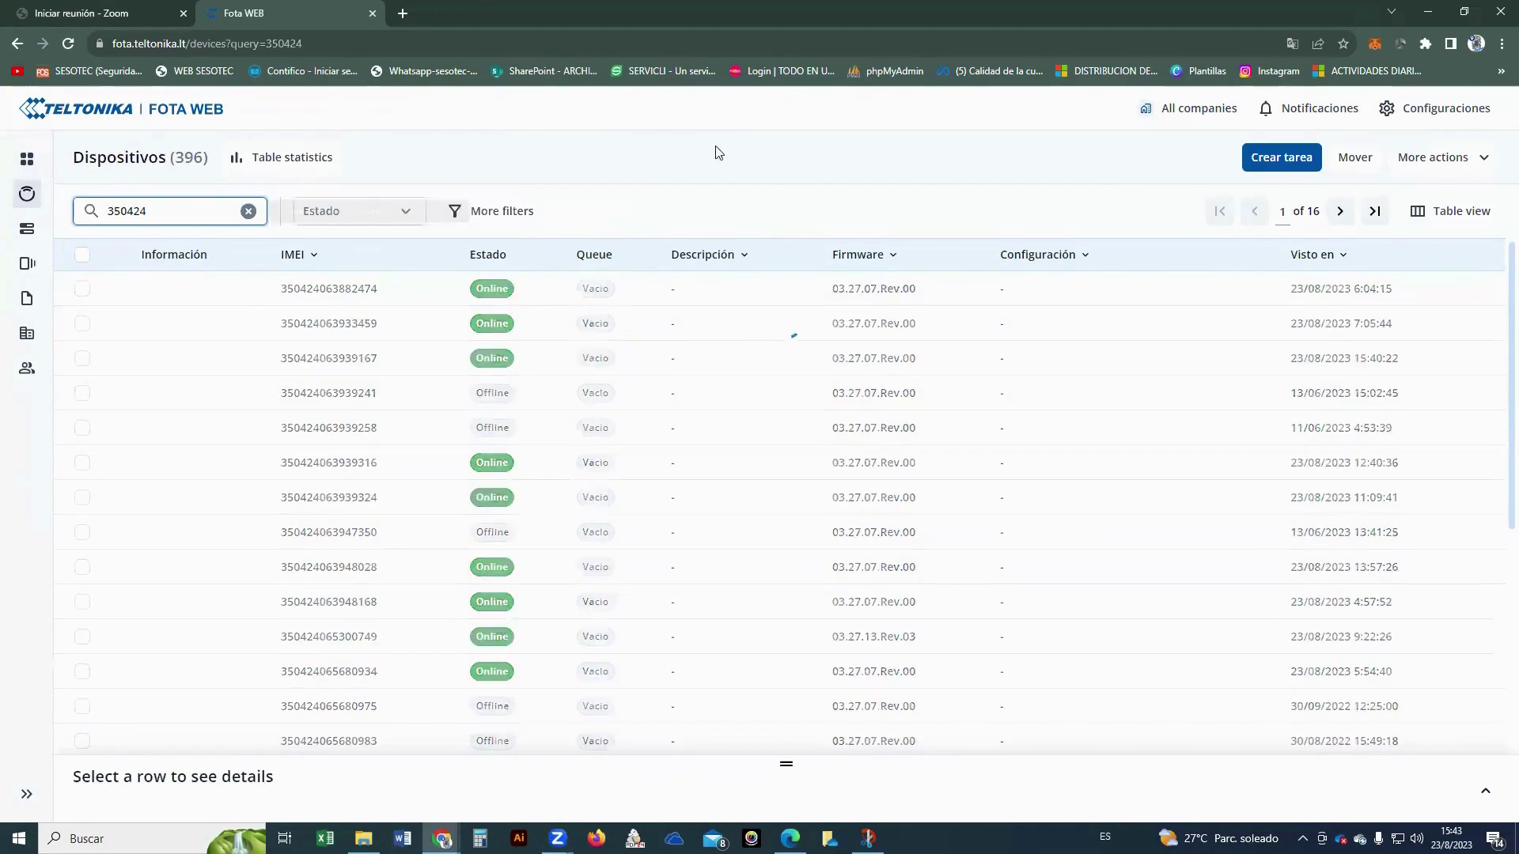
pyautogui.scroll(-5, 445, 352)
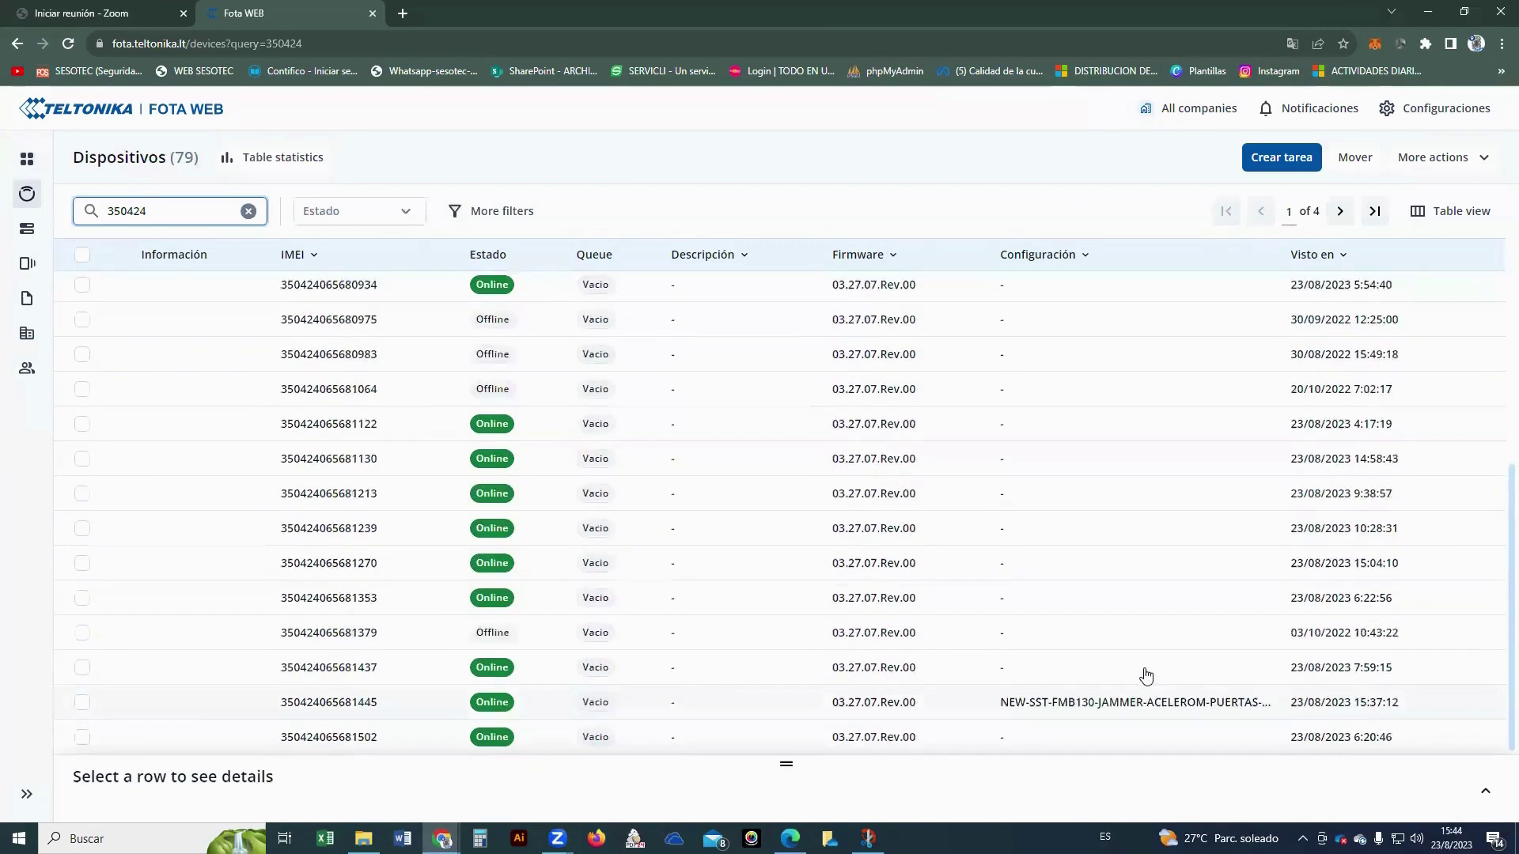
pyautogui.scroll(5, 1142, 675)
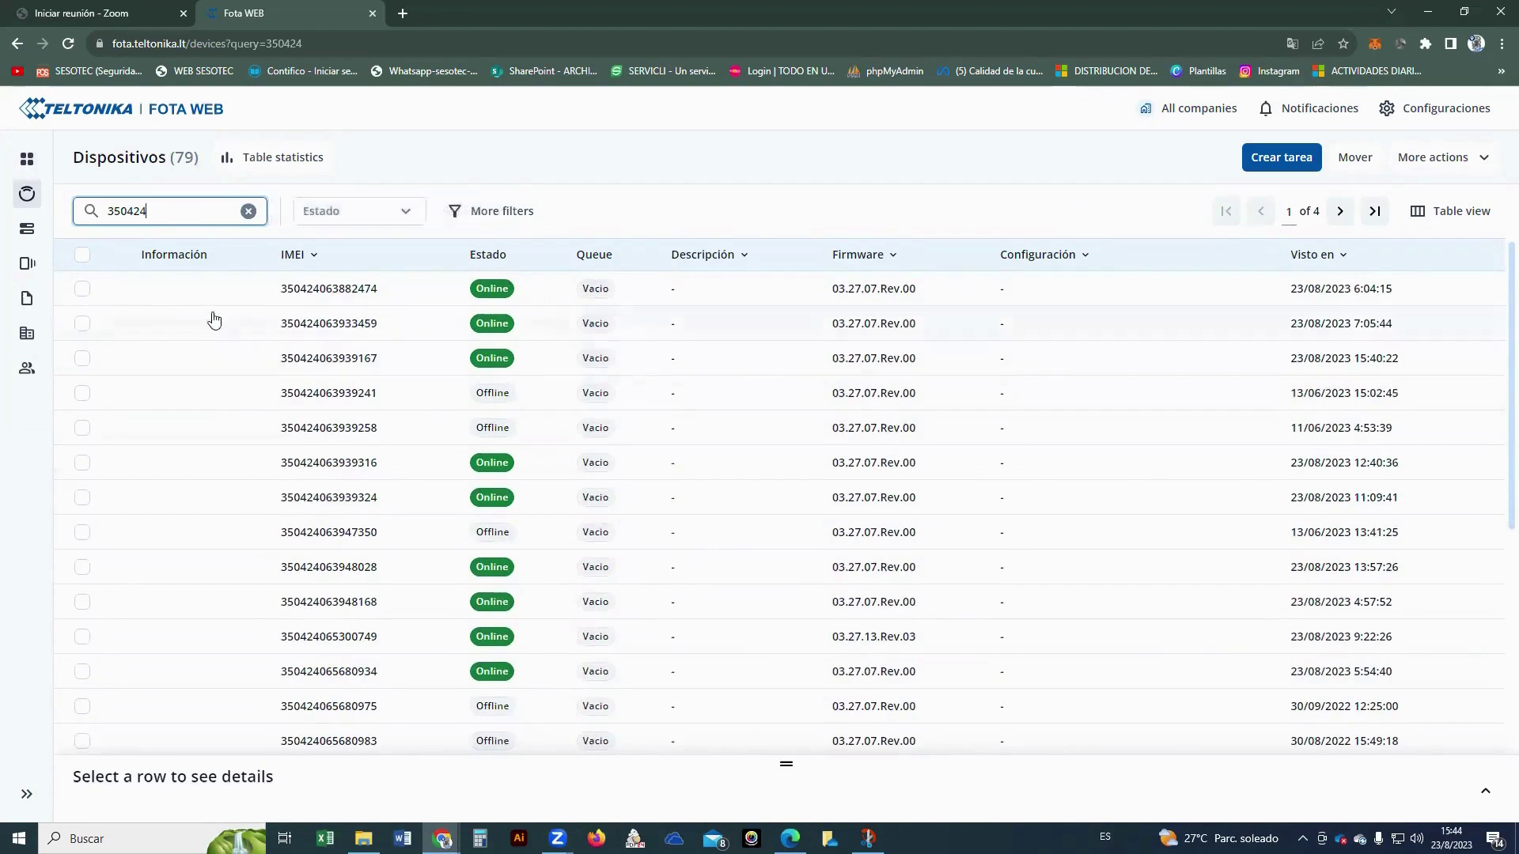
# Start a new task for the first listed device with the task type Actualizar configuración
pyautogui.click(83, 288)
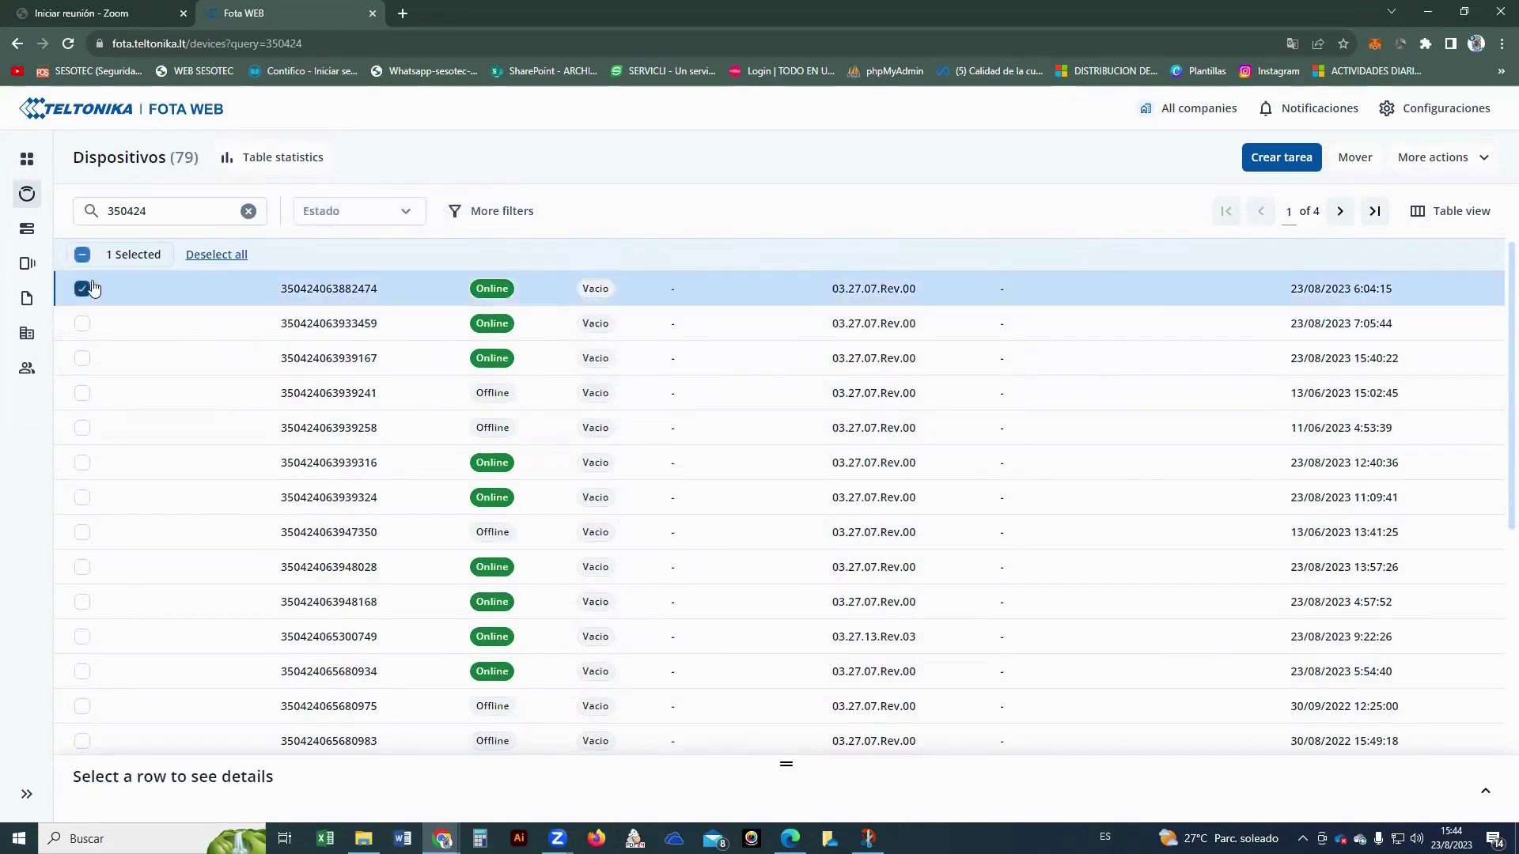
pyautogui.click(1283, 158)
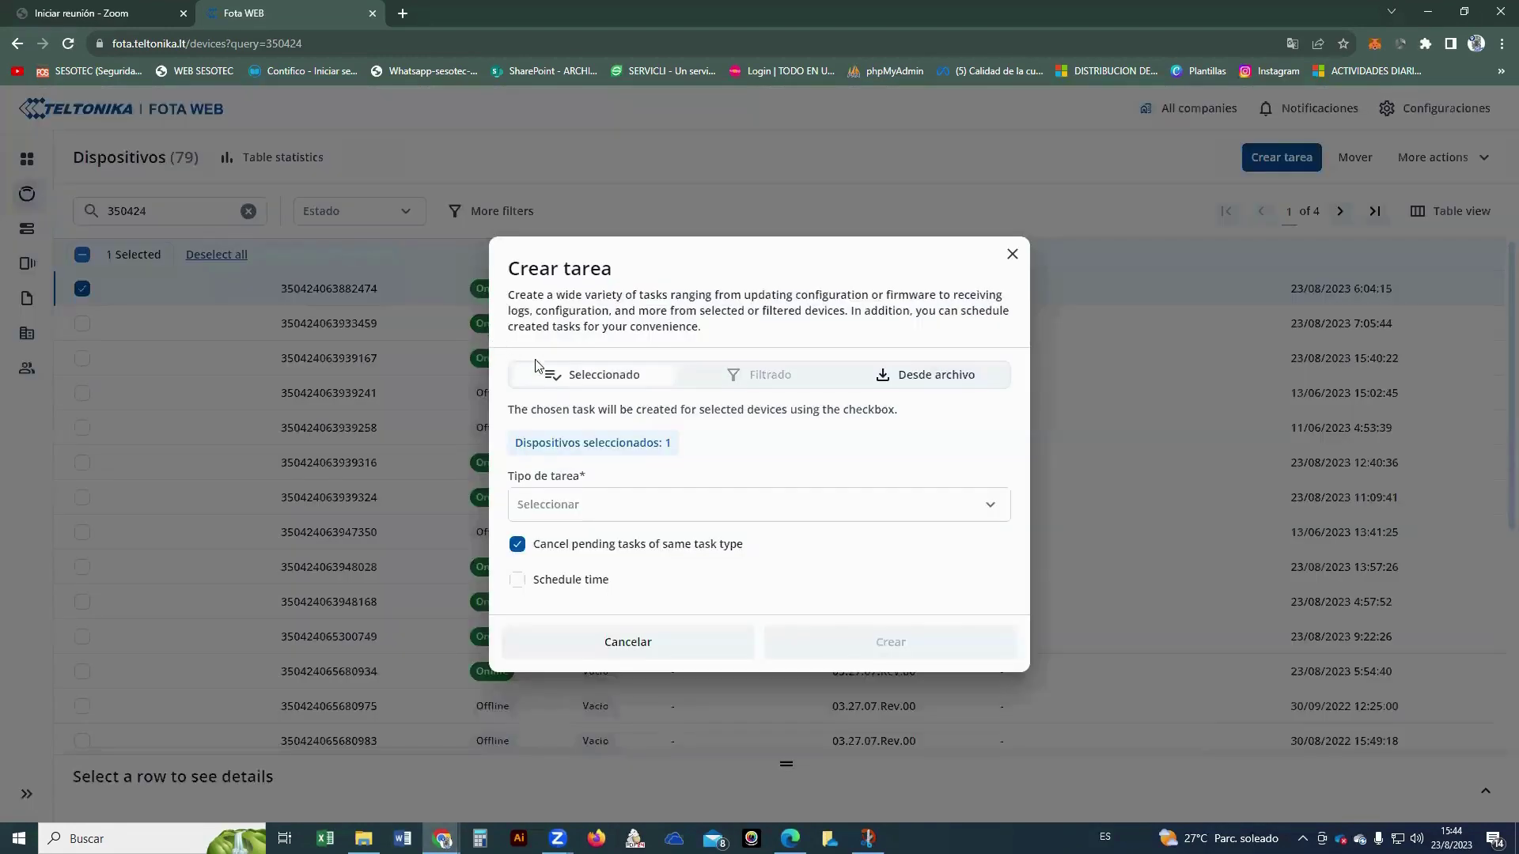
pyautogui.click(617, 503)
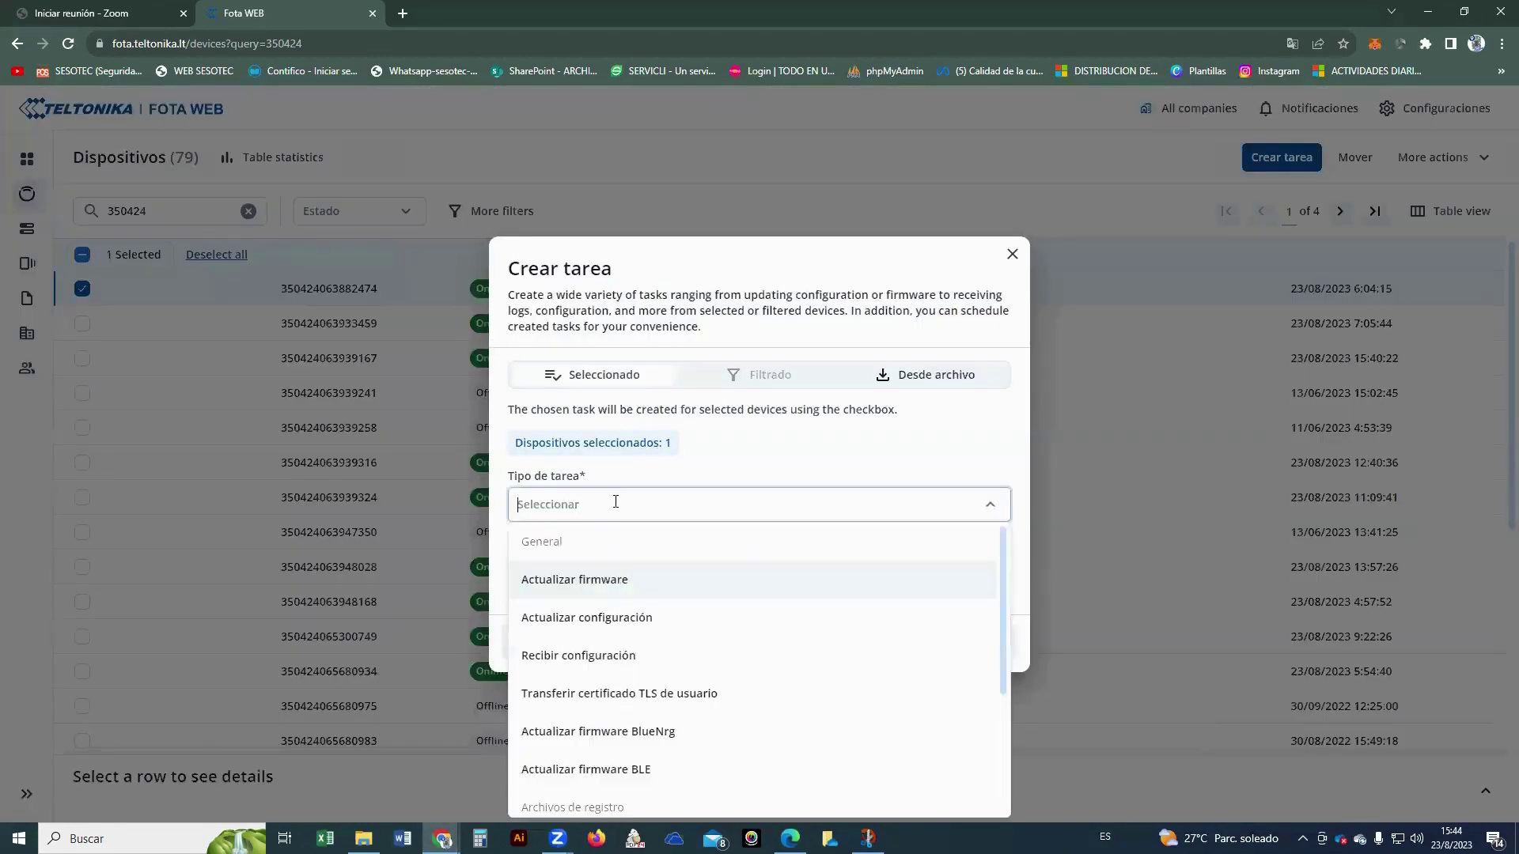
pyautogui.click(634, 625)
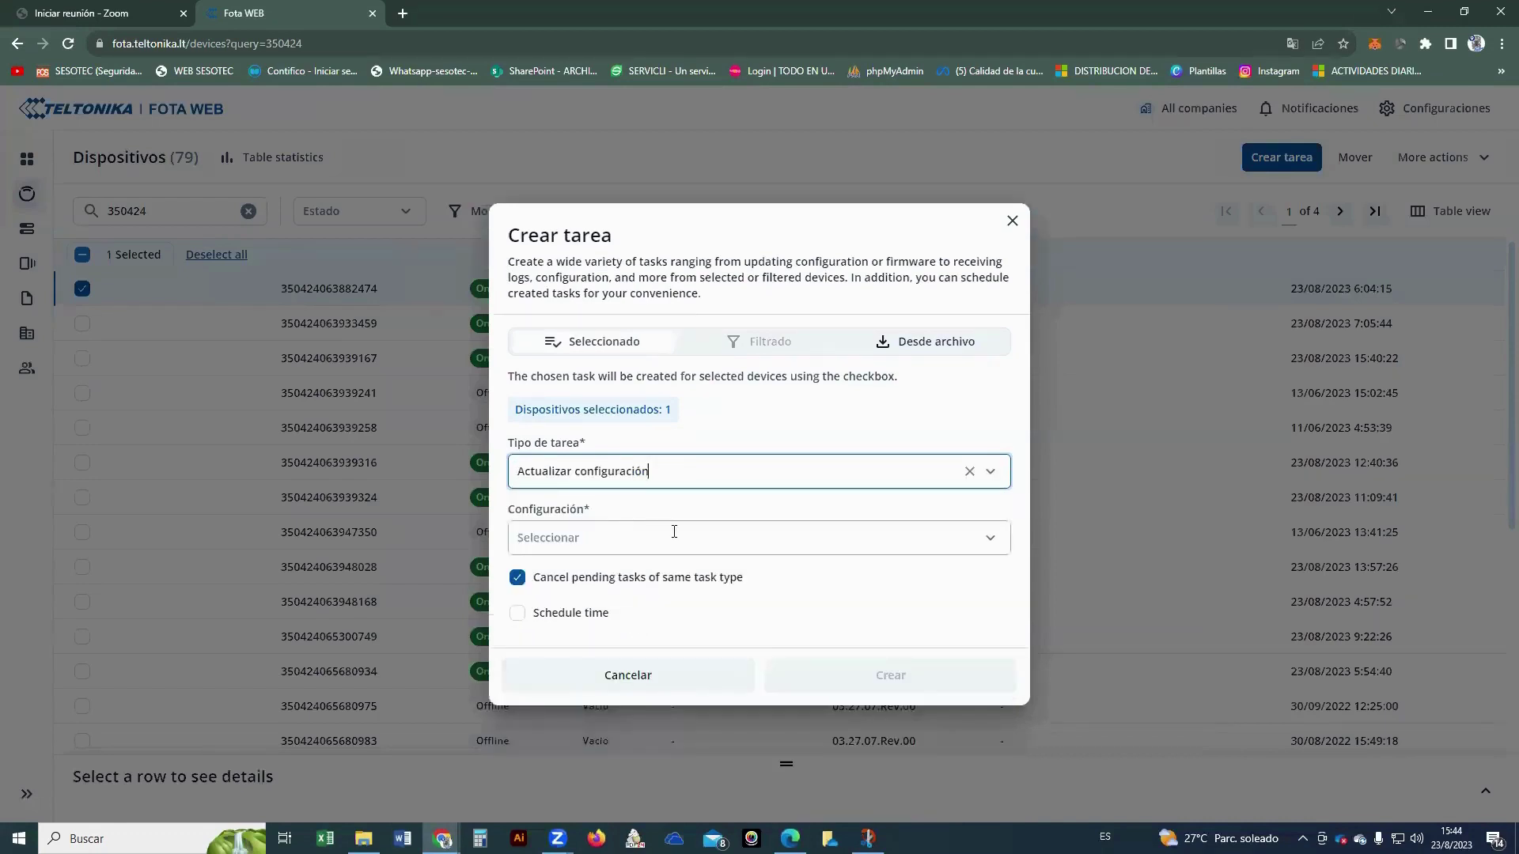
# Examine the configuration files available for the update task, leaving the configuration unselected
pyautogui.click(993, 543)
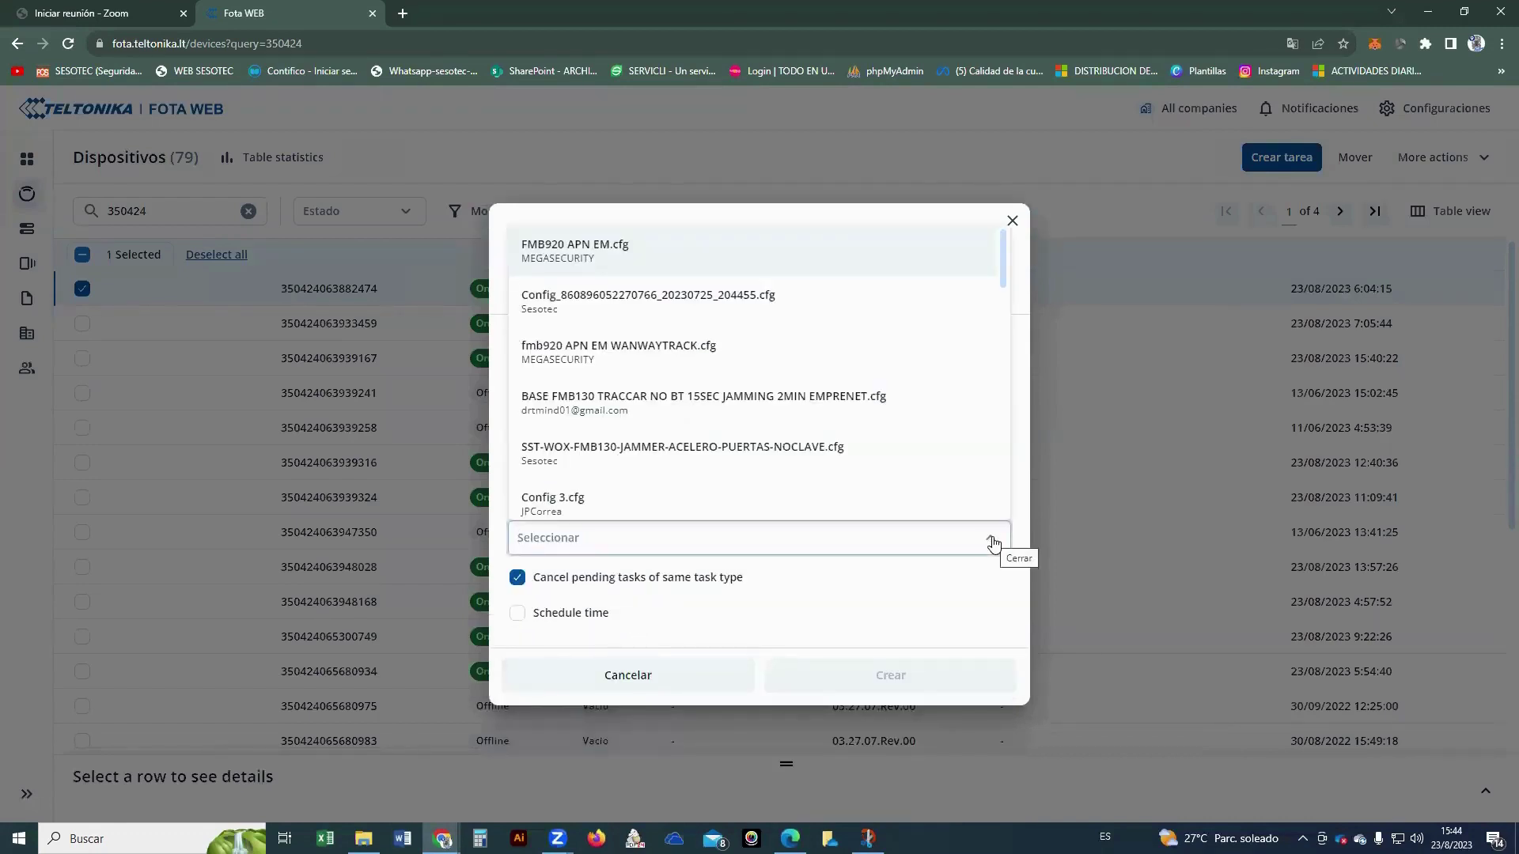
pyautogui.scroll(-10, 678, 360)
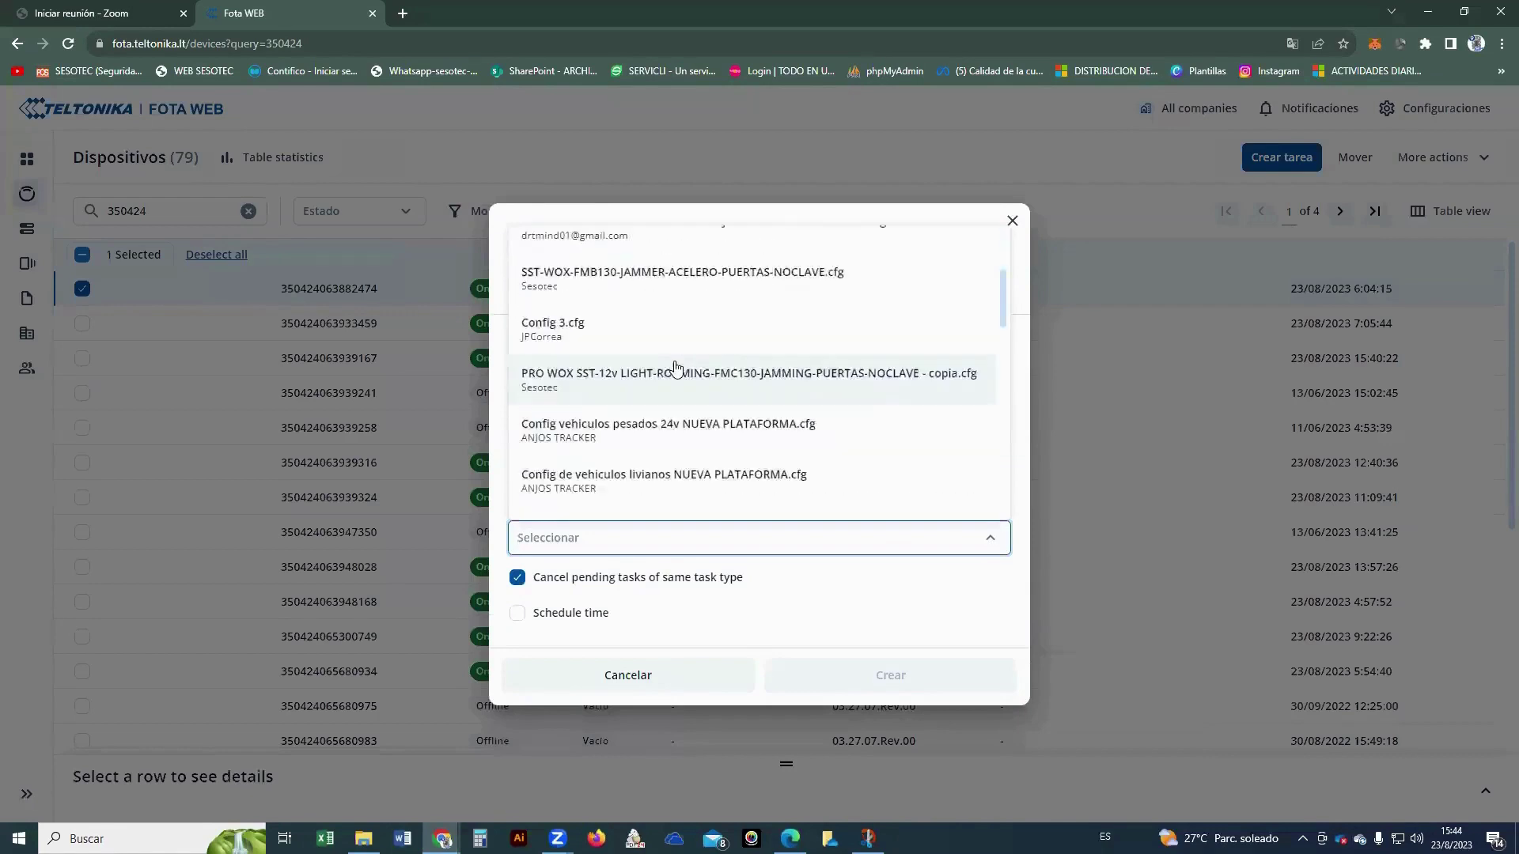
pyautogui.scroll(-5, 706, 362)
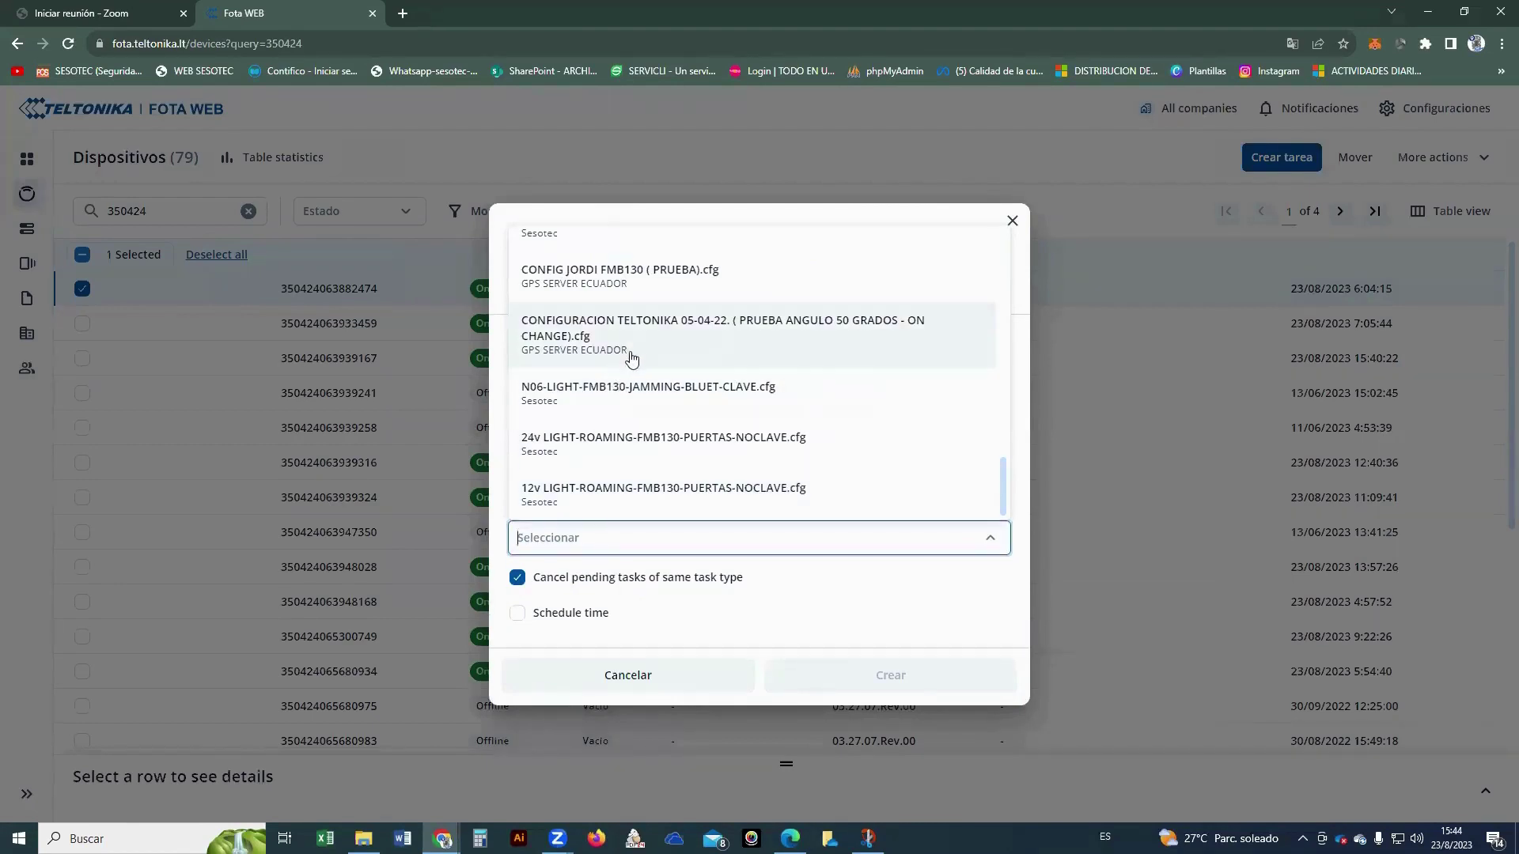
pyautogui.scroll(5, 618, 372)
pyautogui.scroll(3, 613, 368)
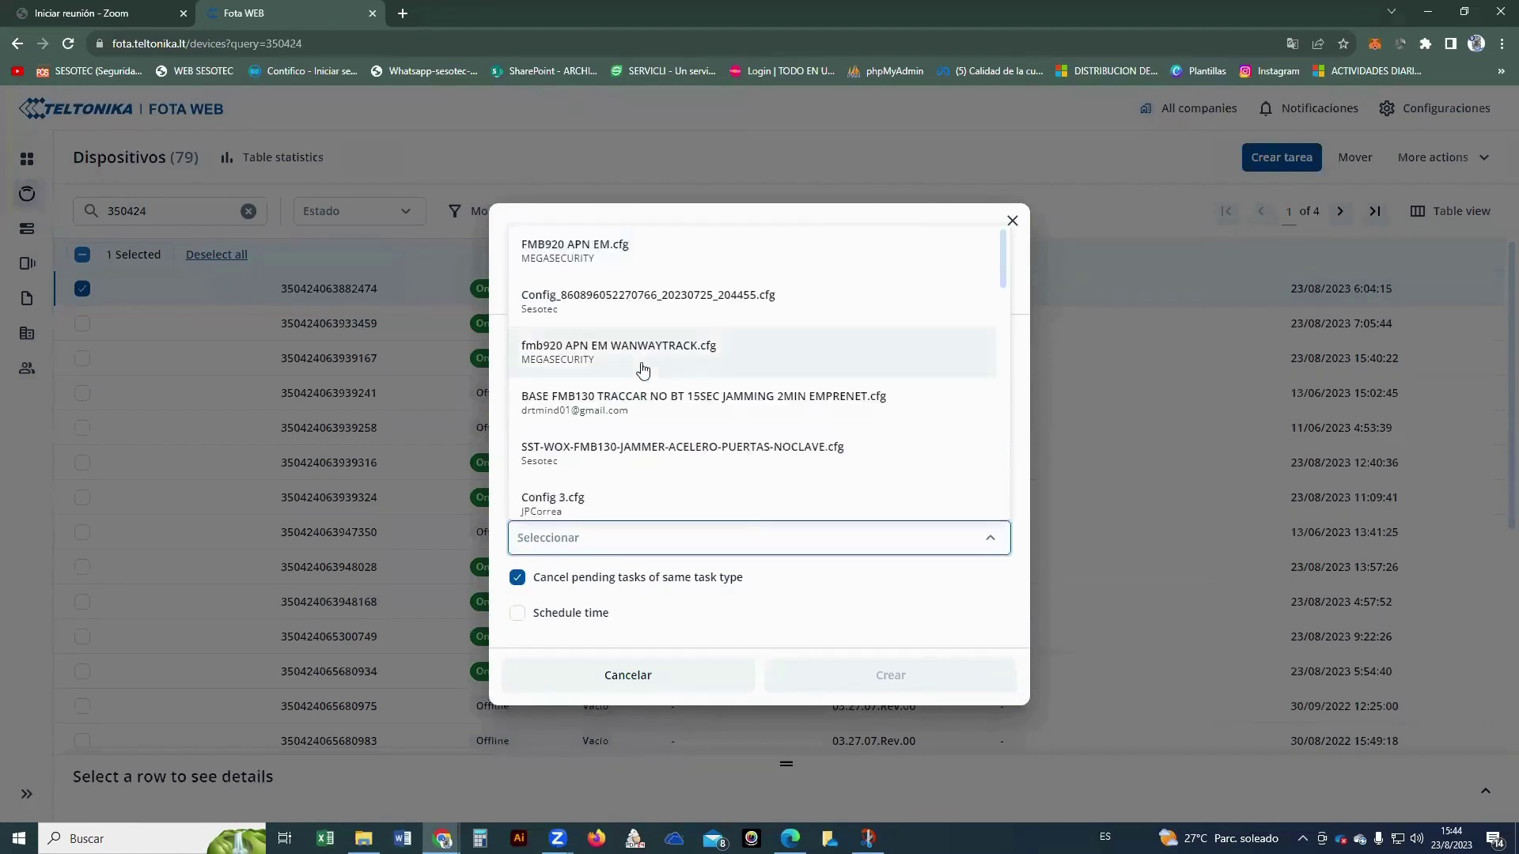
pyautogui.click(990, 540)
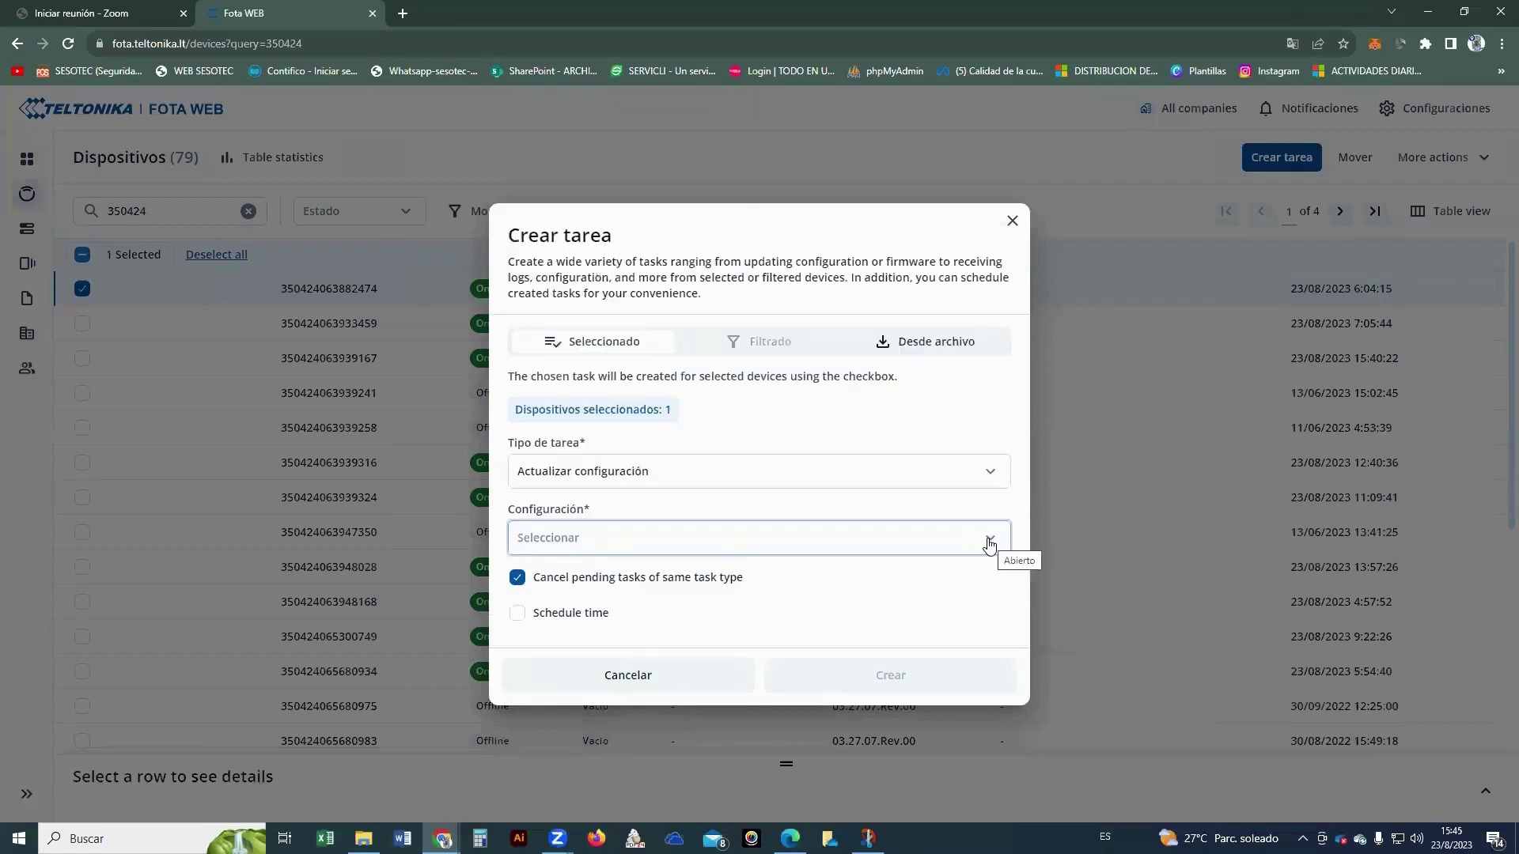
# Switch the task's device source to Desde archivo, look for a CSV file to upload, and discard the task
pyautogui.click(935, 345)
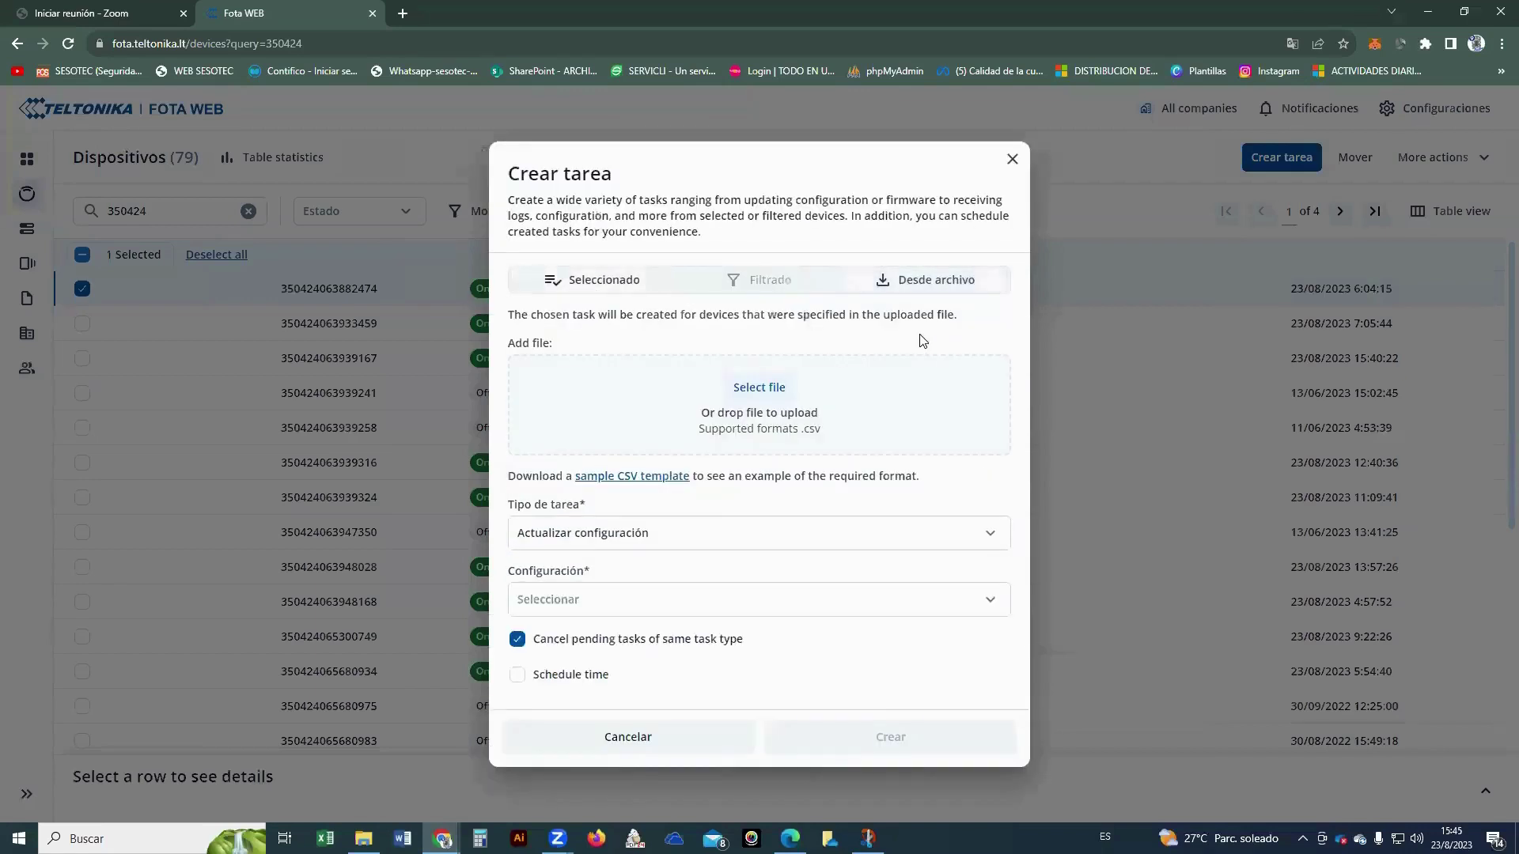
pyautogui.click(766, 396)
pyautogui.scroll(-3, 282, 251)
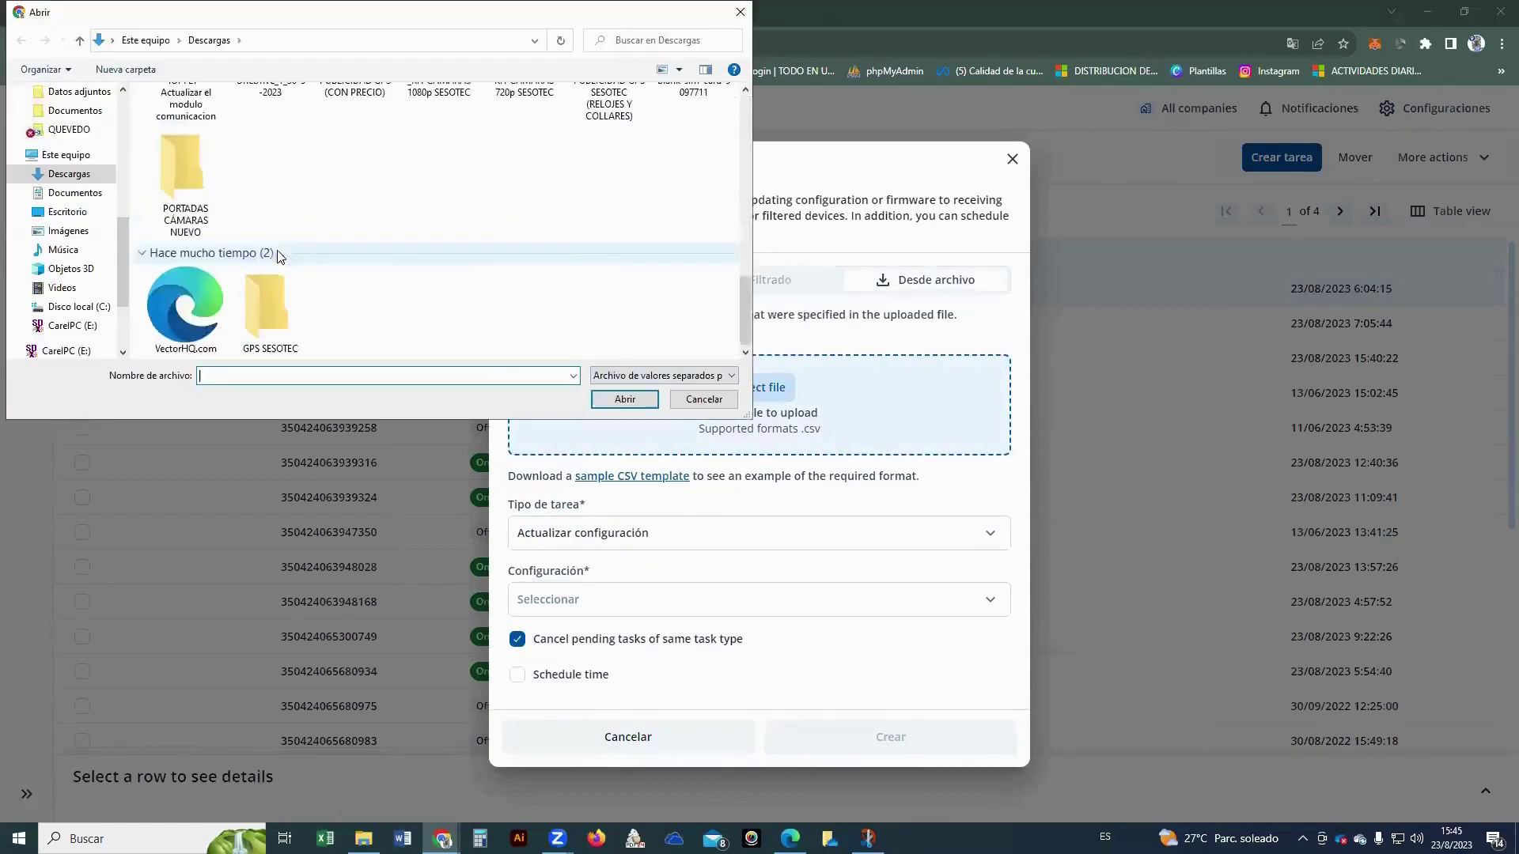
pyautogui.press('Escape')
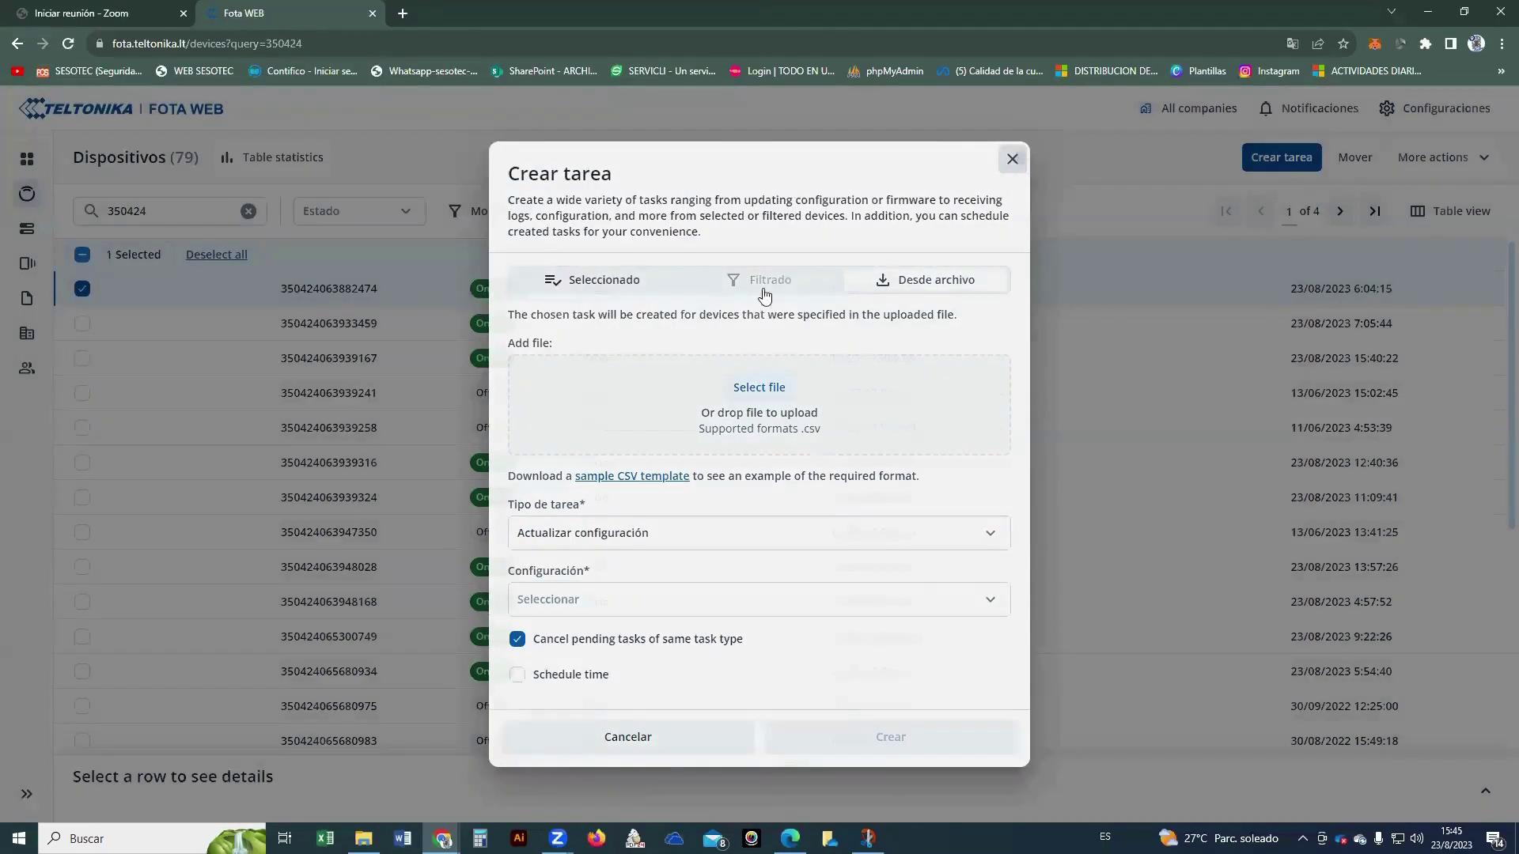
pyautogui.click(1021, 162)
pyautogui.click(1153, 299)
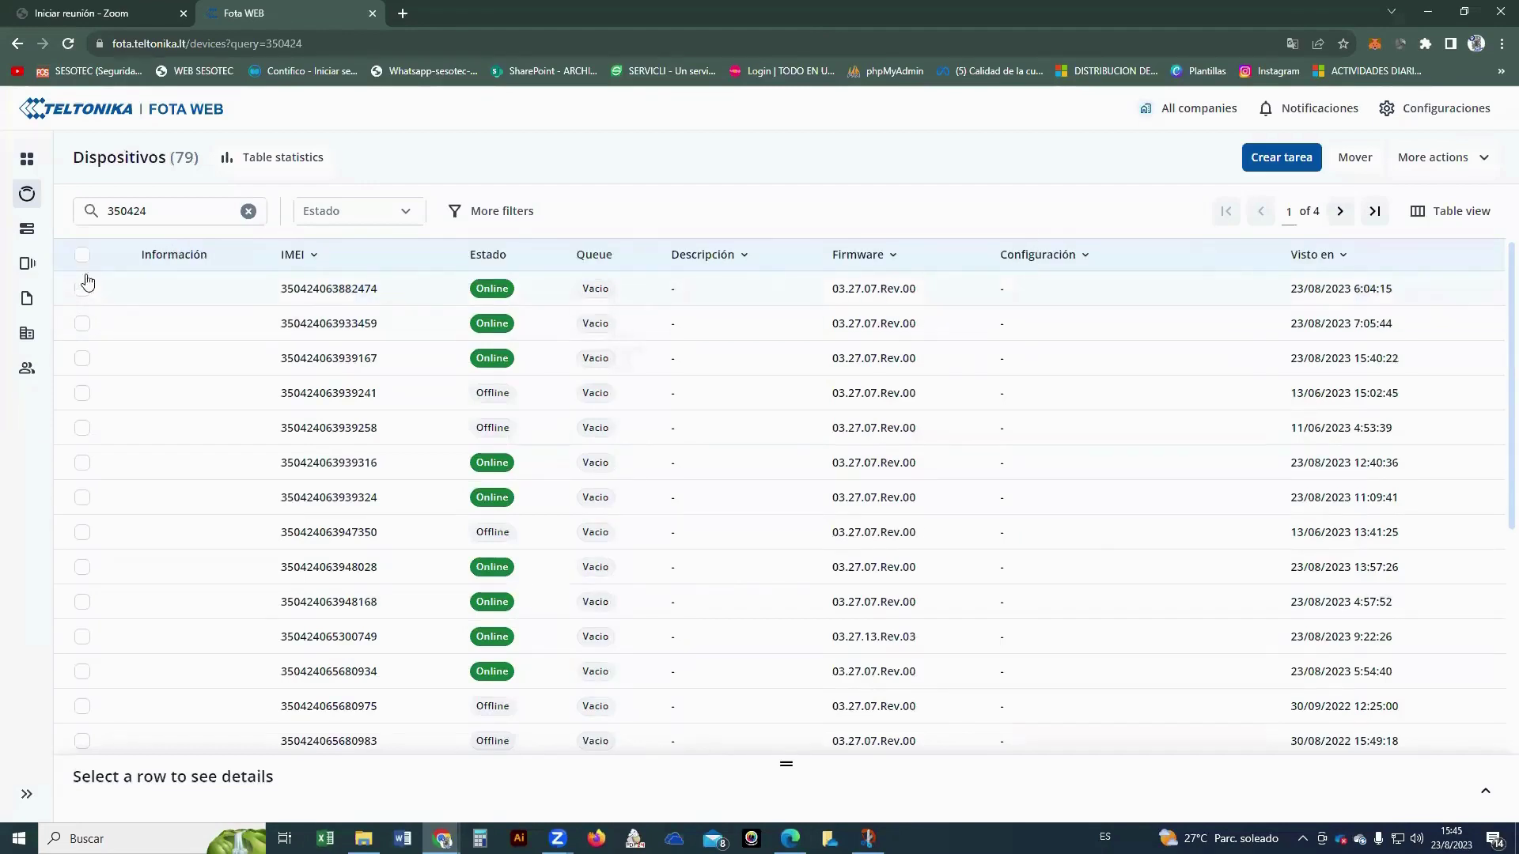
# Review the task groups, device groups, uploaded files, companies and users pages one after another
pyautogui.click(28, 232)
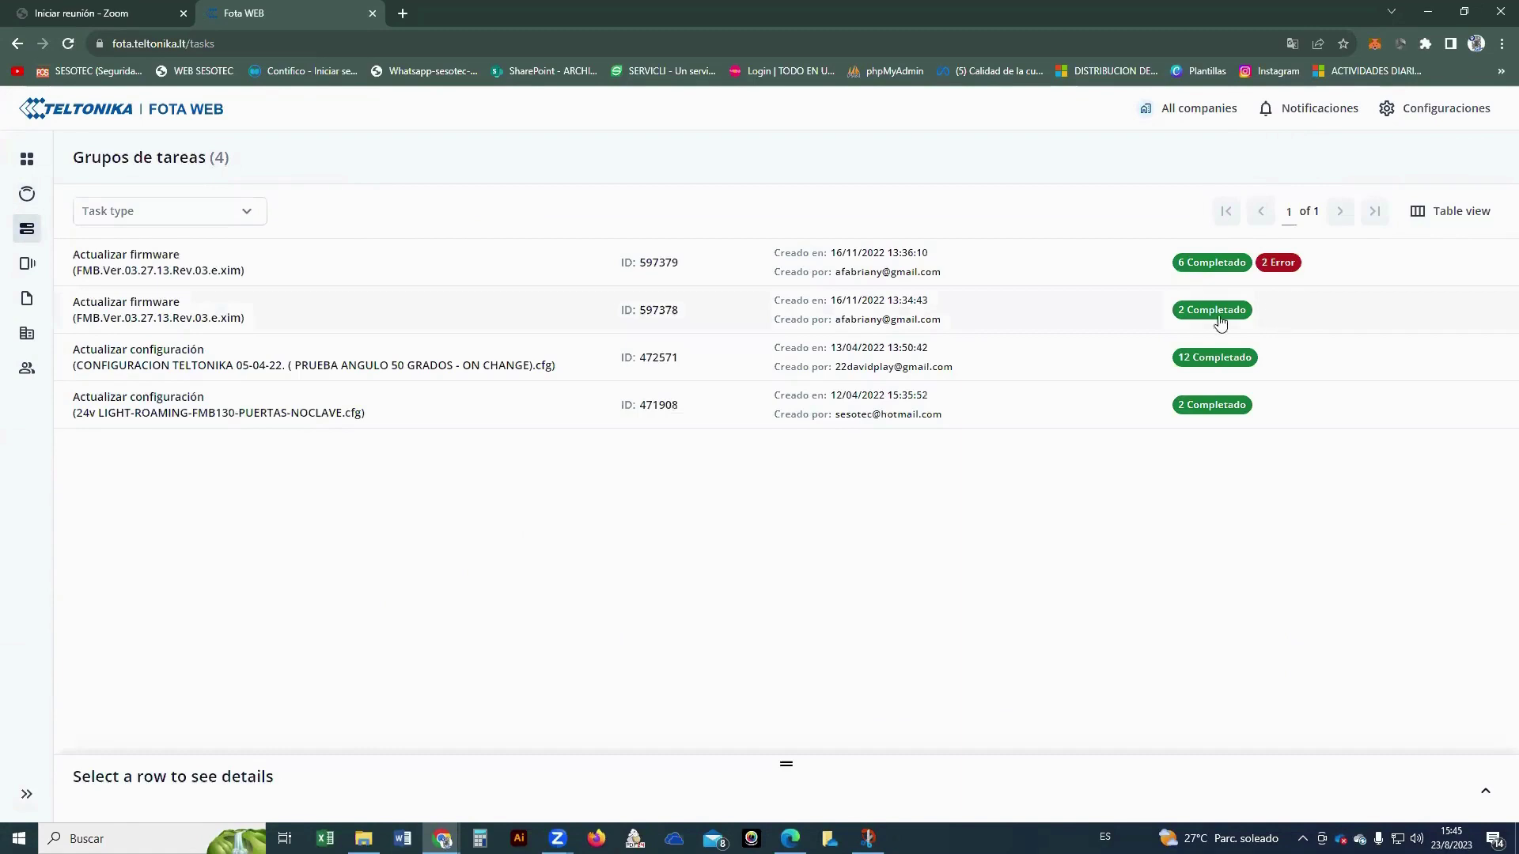
pyautogui.click(27, 281)
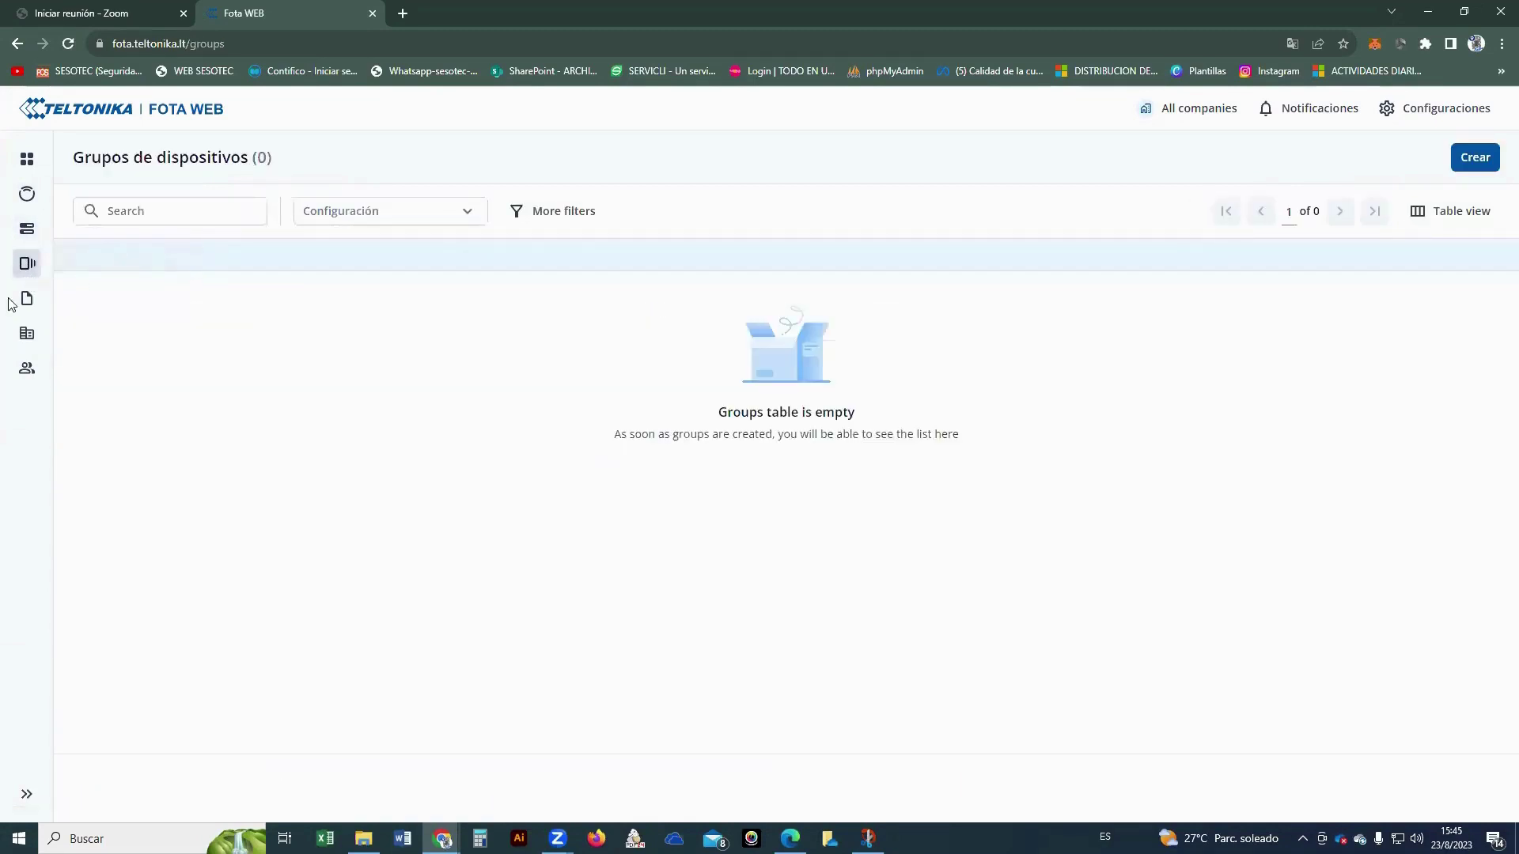
pyautogui.click(26, 298)
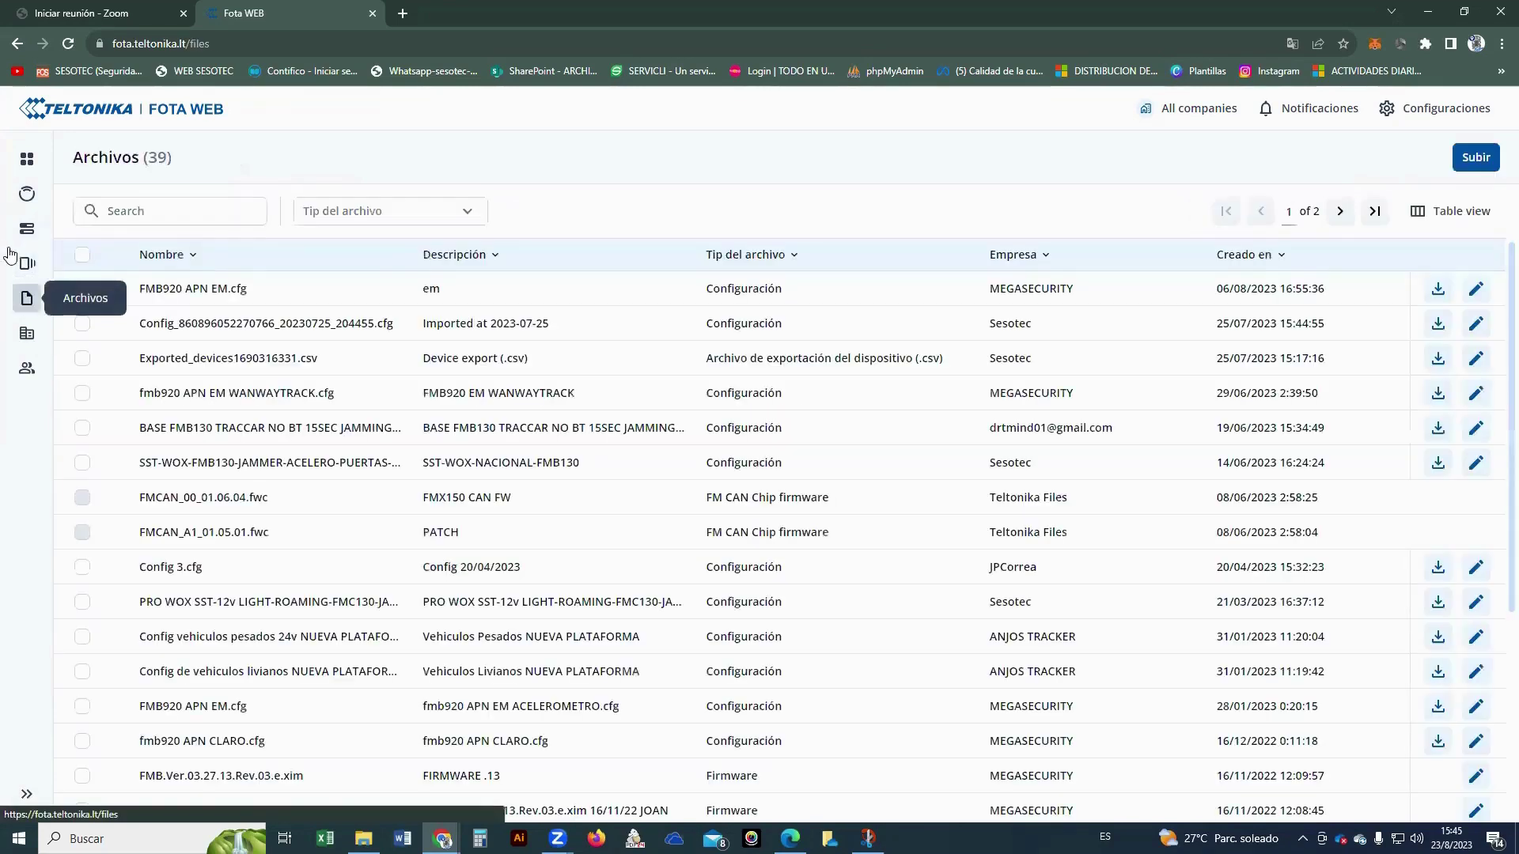
pyautogui.scroll(-3, 351, 415)
pyautogui.scroll(3, 351, 415)
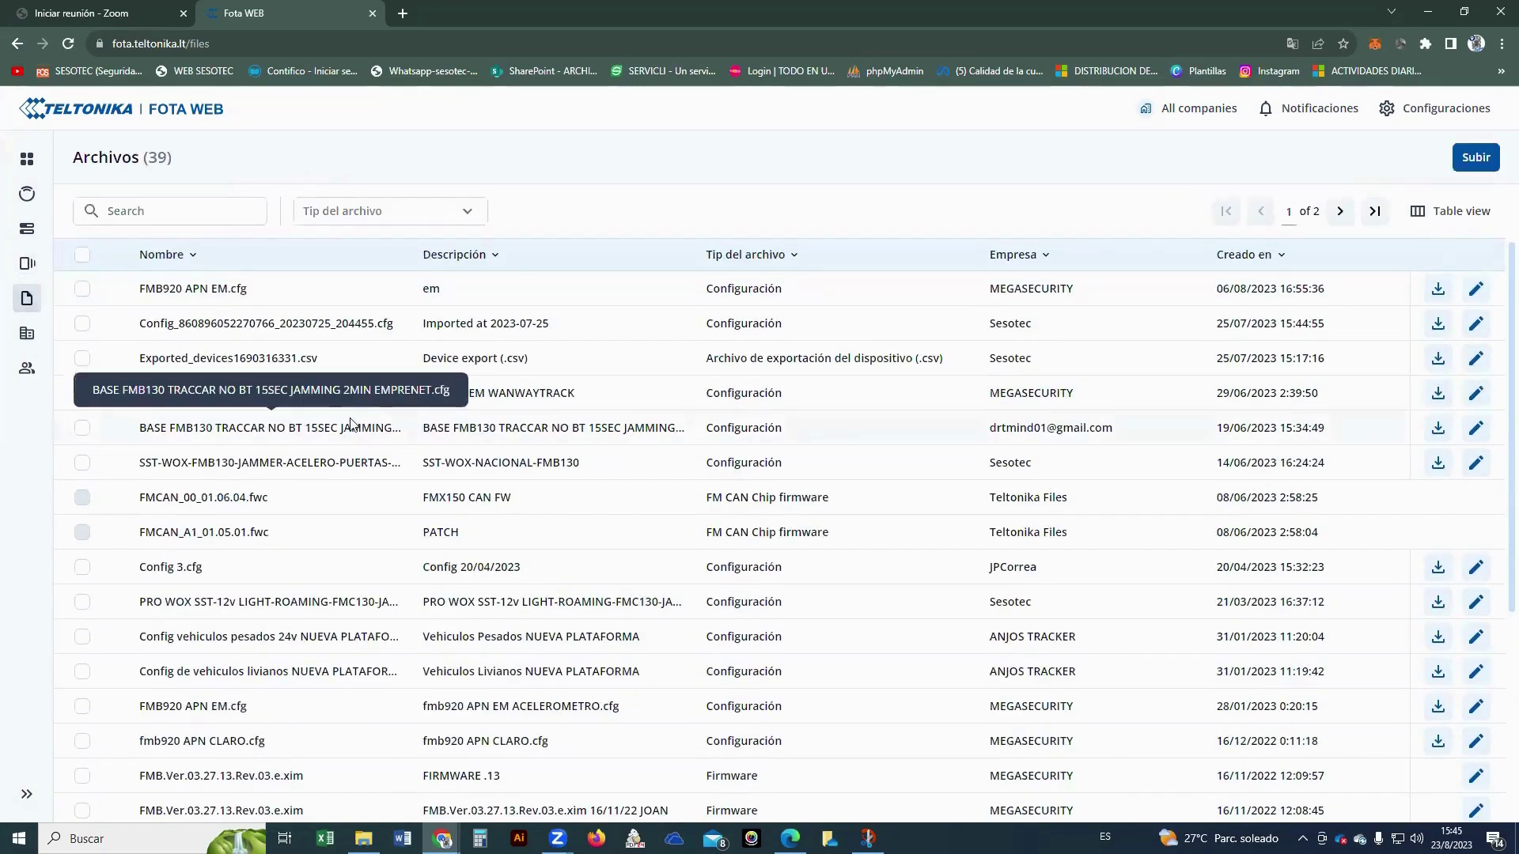
pyautogui.scroll(-2, 350, 421)
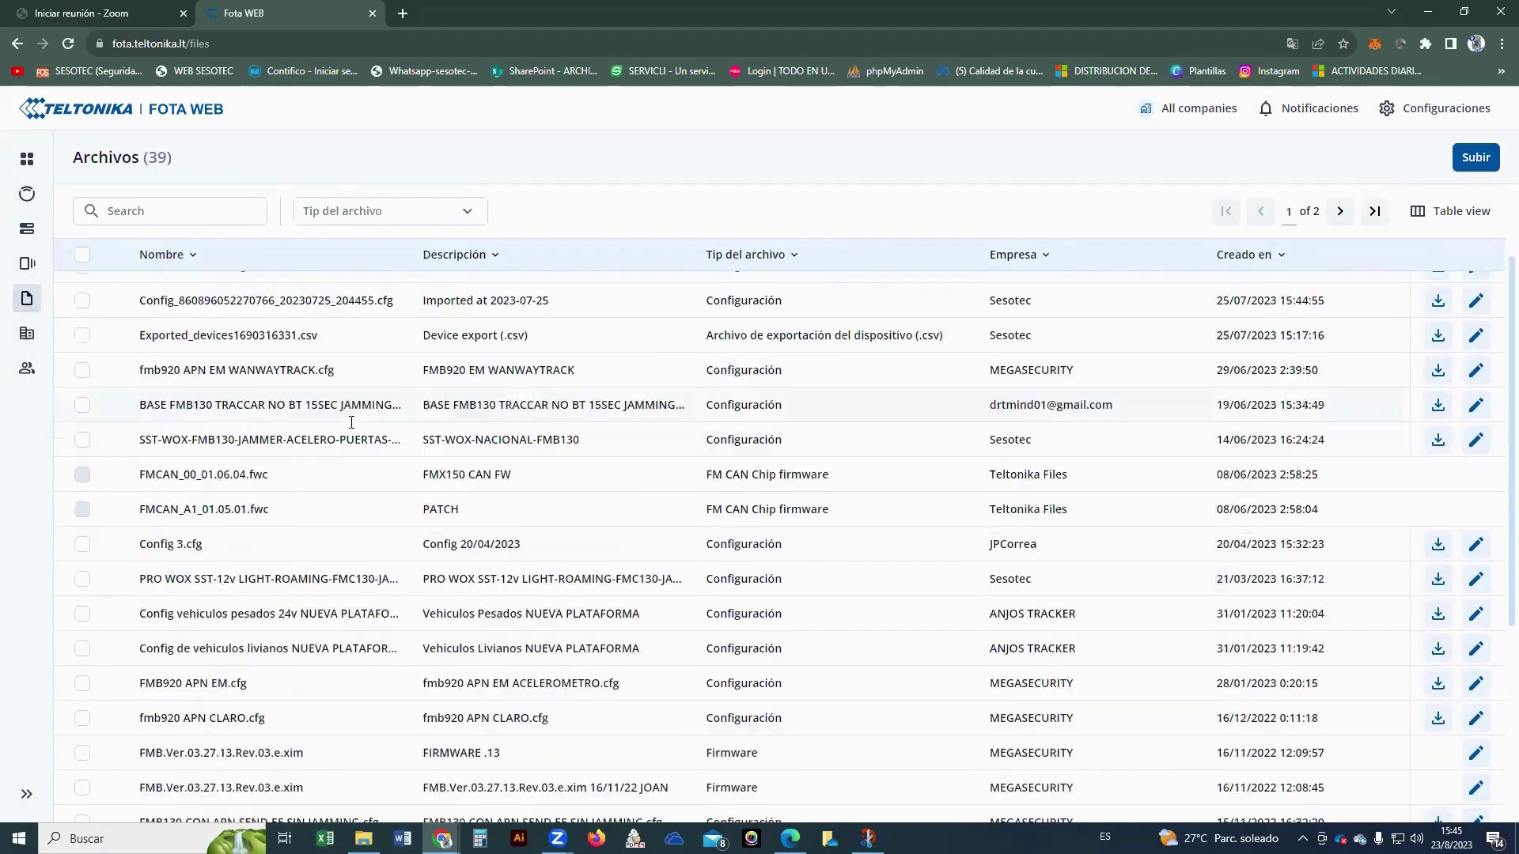
pyautogui.scroll(2, 351, 423)
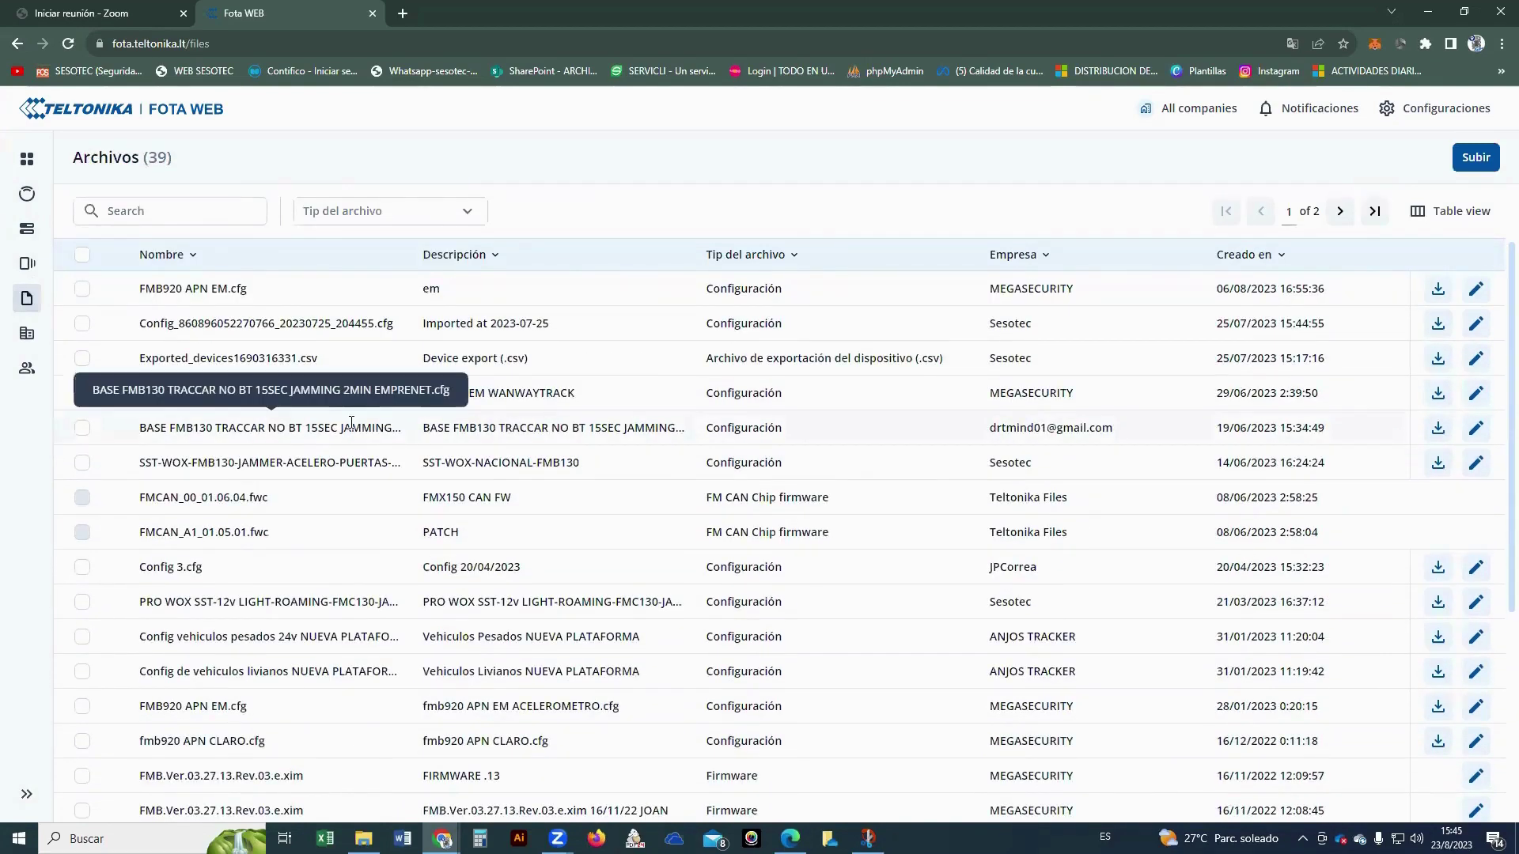
pyautogui.click(27, 333)
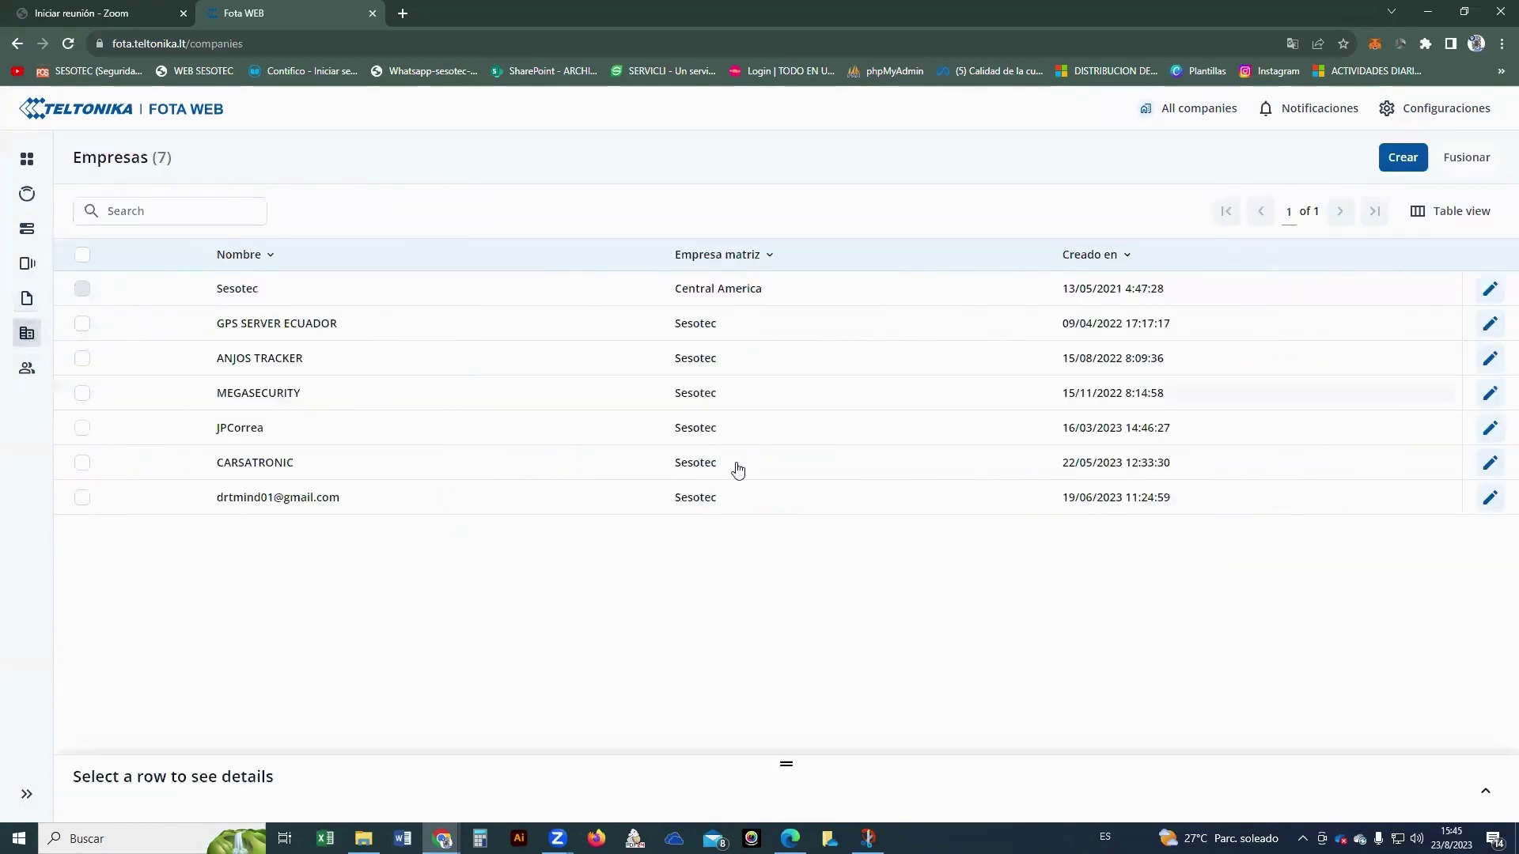
pyautogui.click(27, 371)
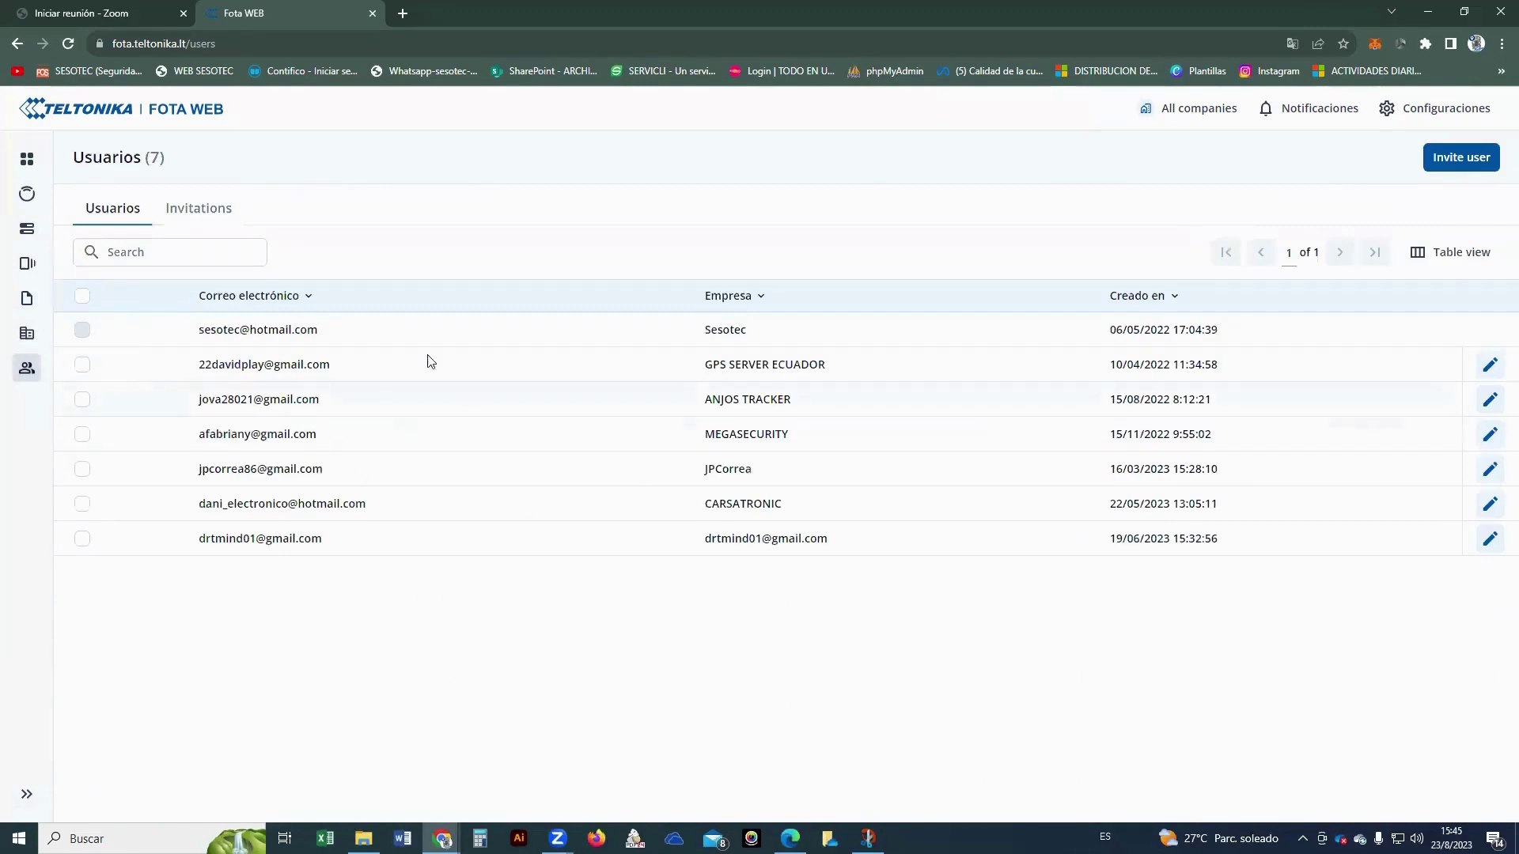
# Examine the user invitation form's email field and company choices, and close it without inviting anyone
pyautogui.click(1448, 162)
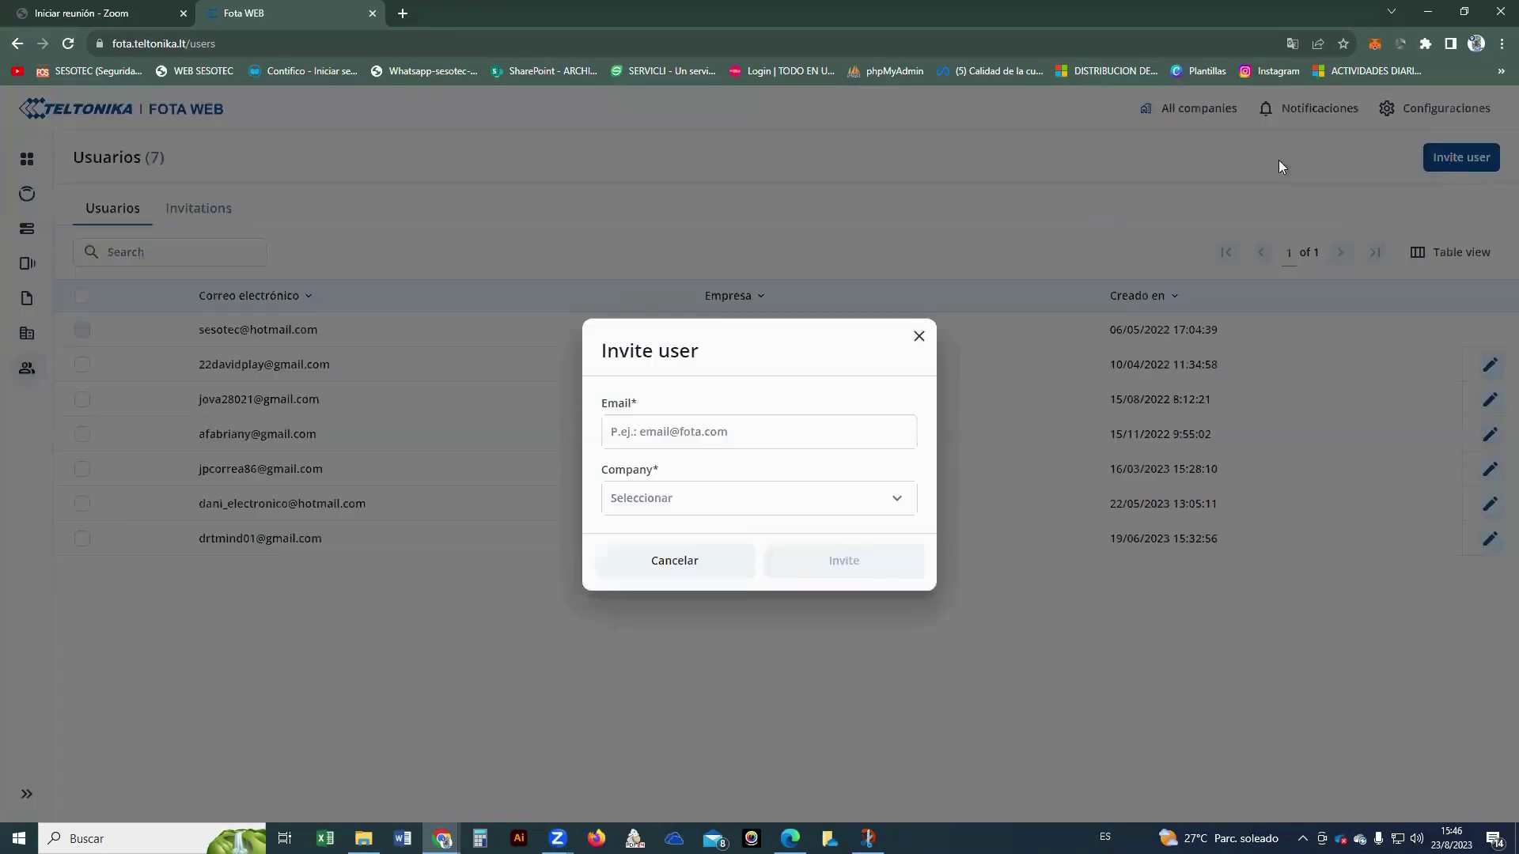
pyautogui.click(731, 431)
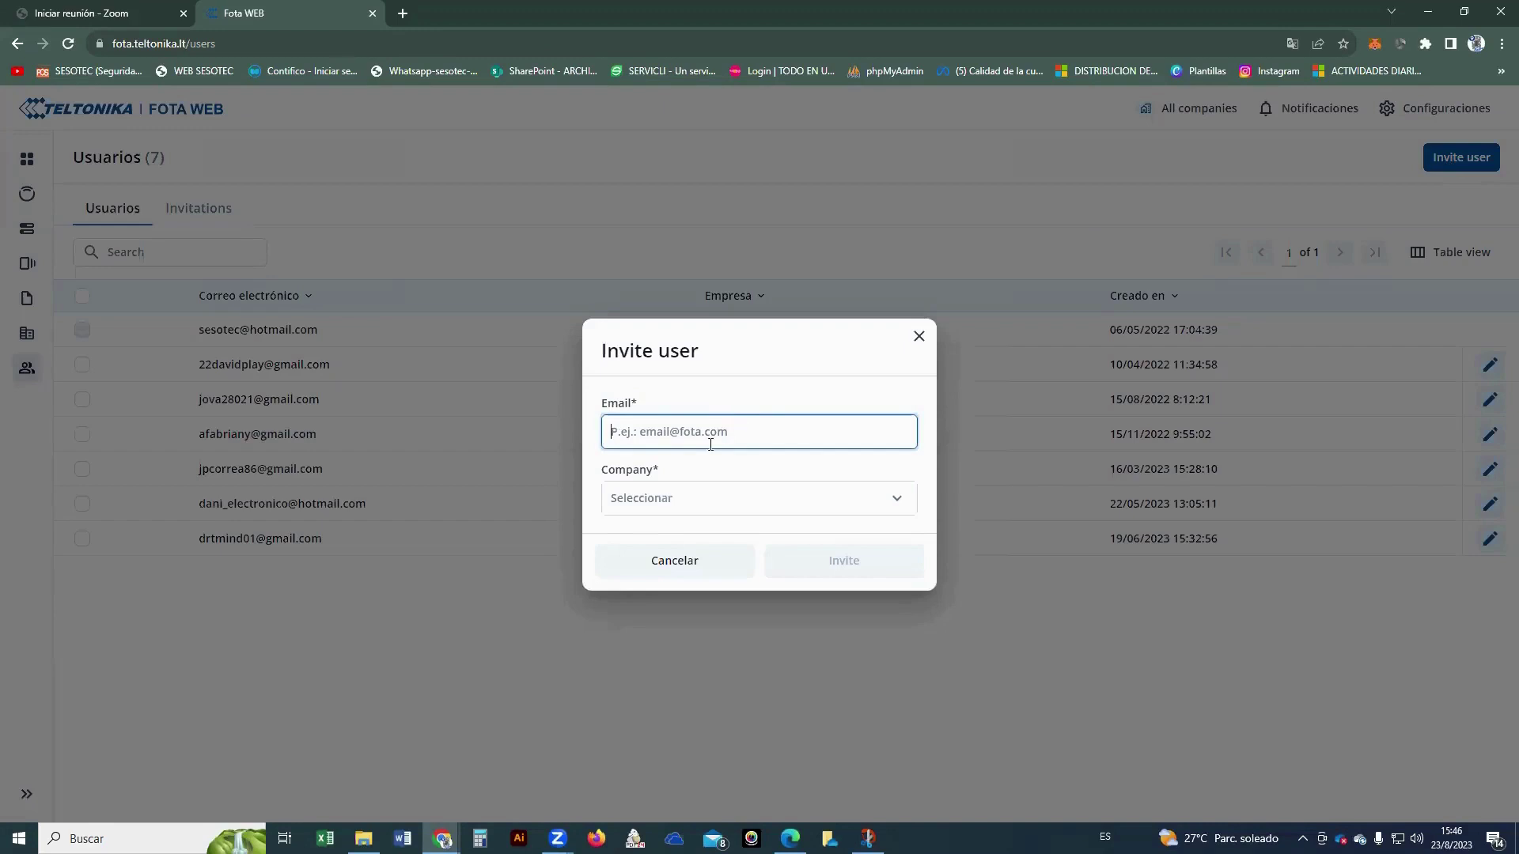
pyautogui.click(694, 496)
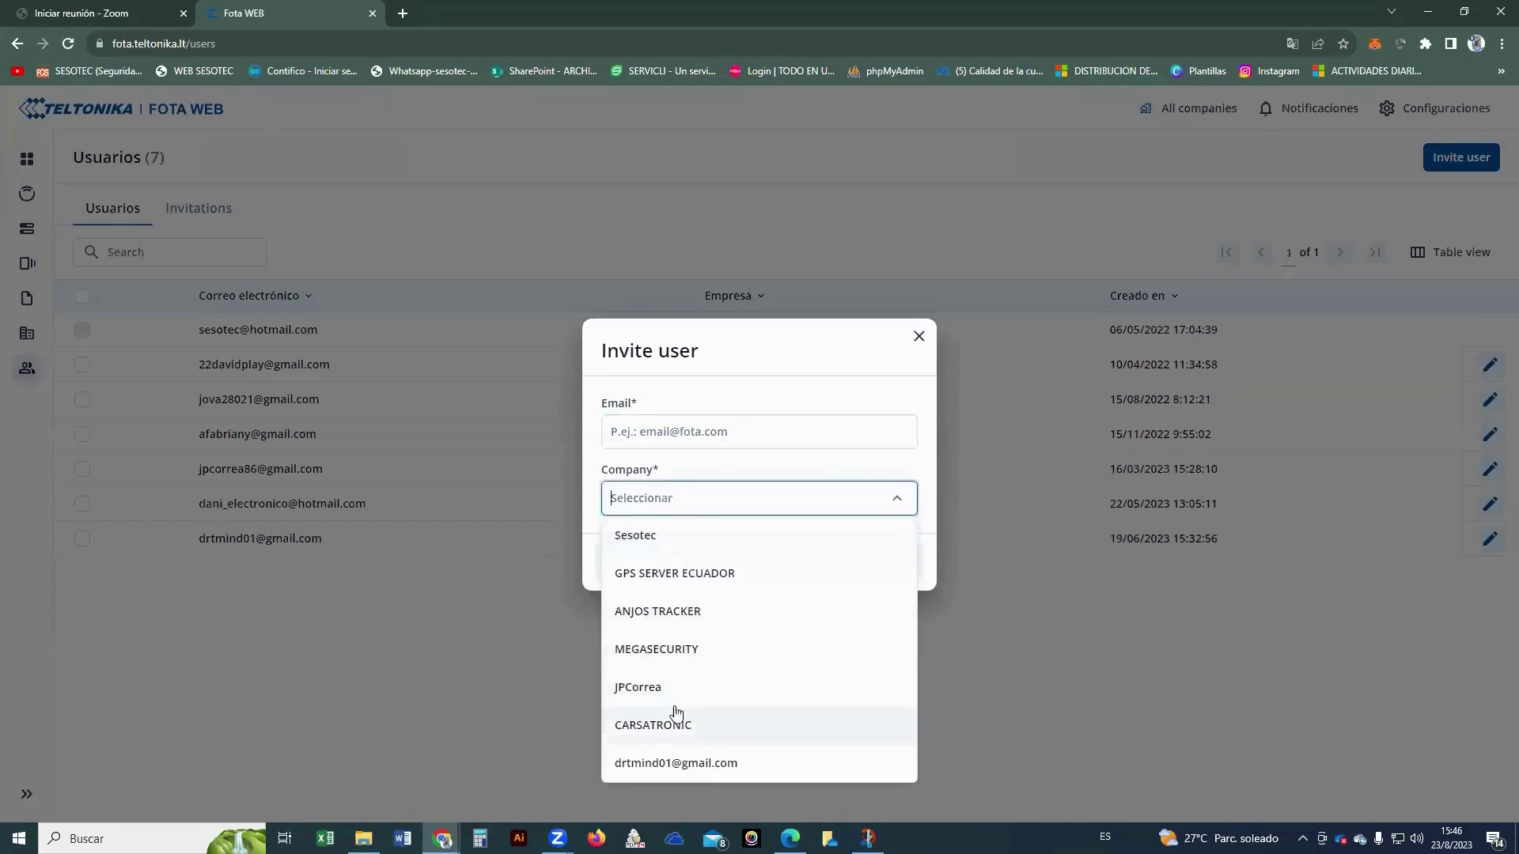
pyautogui.click(778, 497)
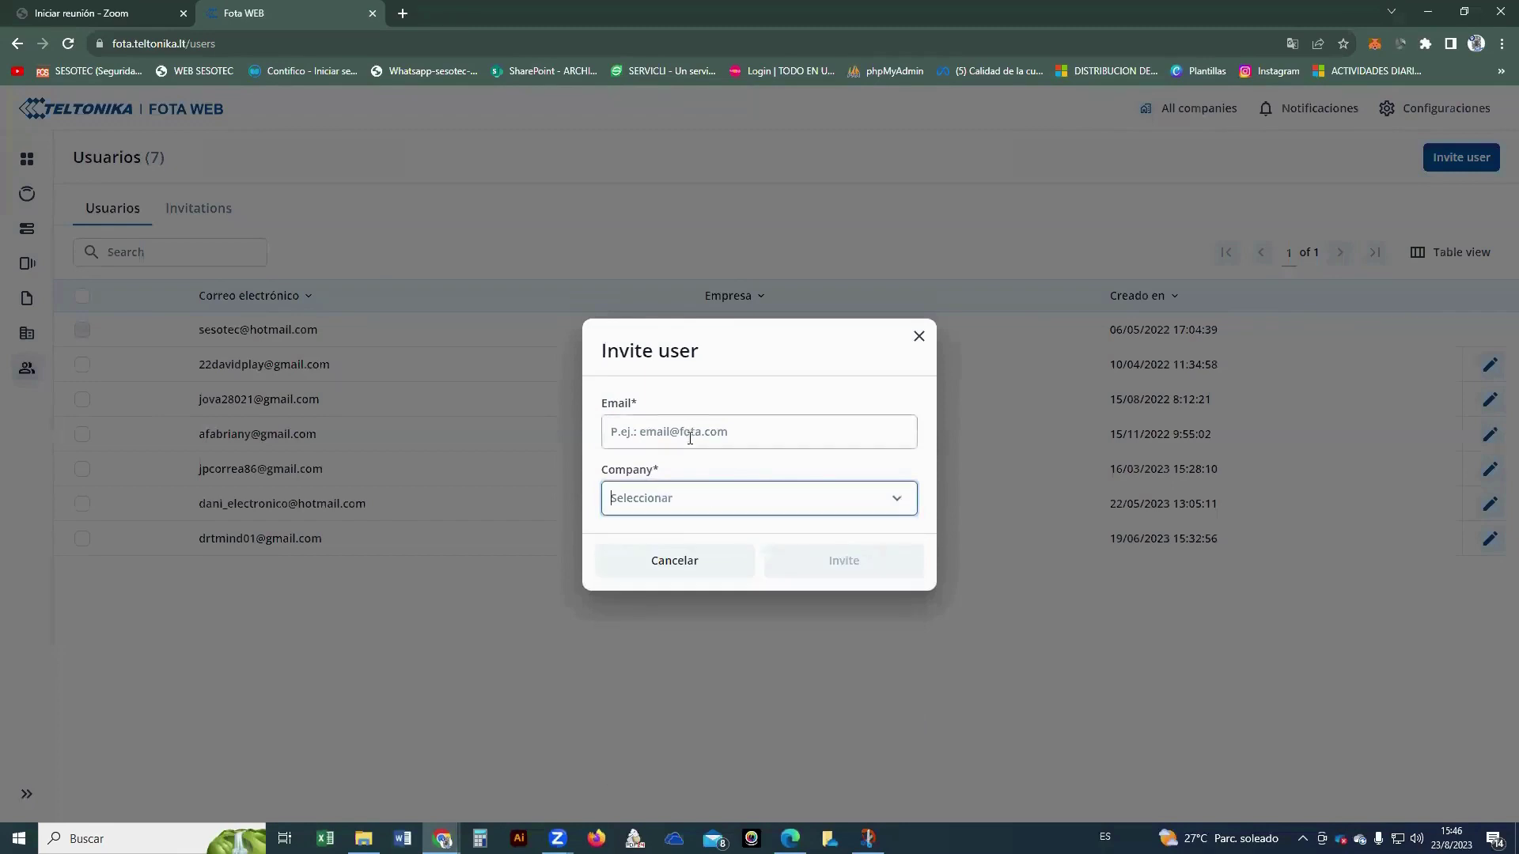
pyautogui.click(644, 431)
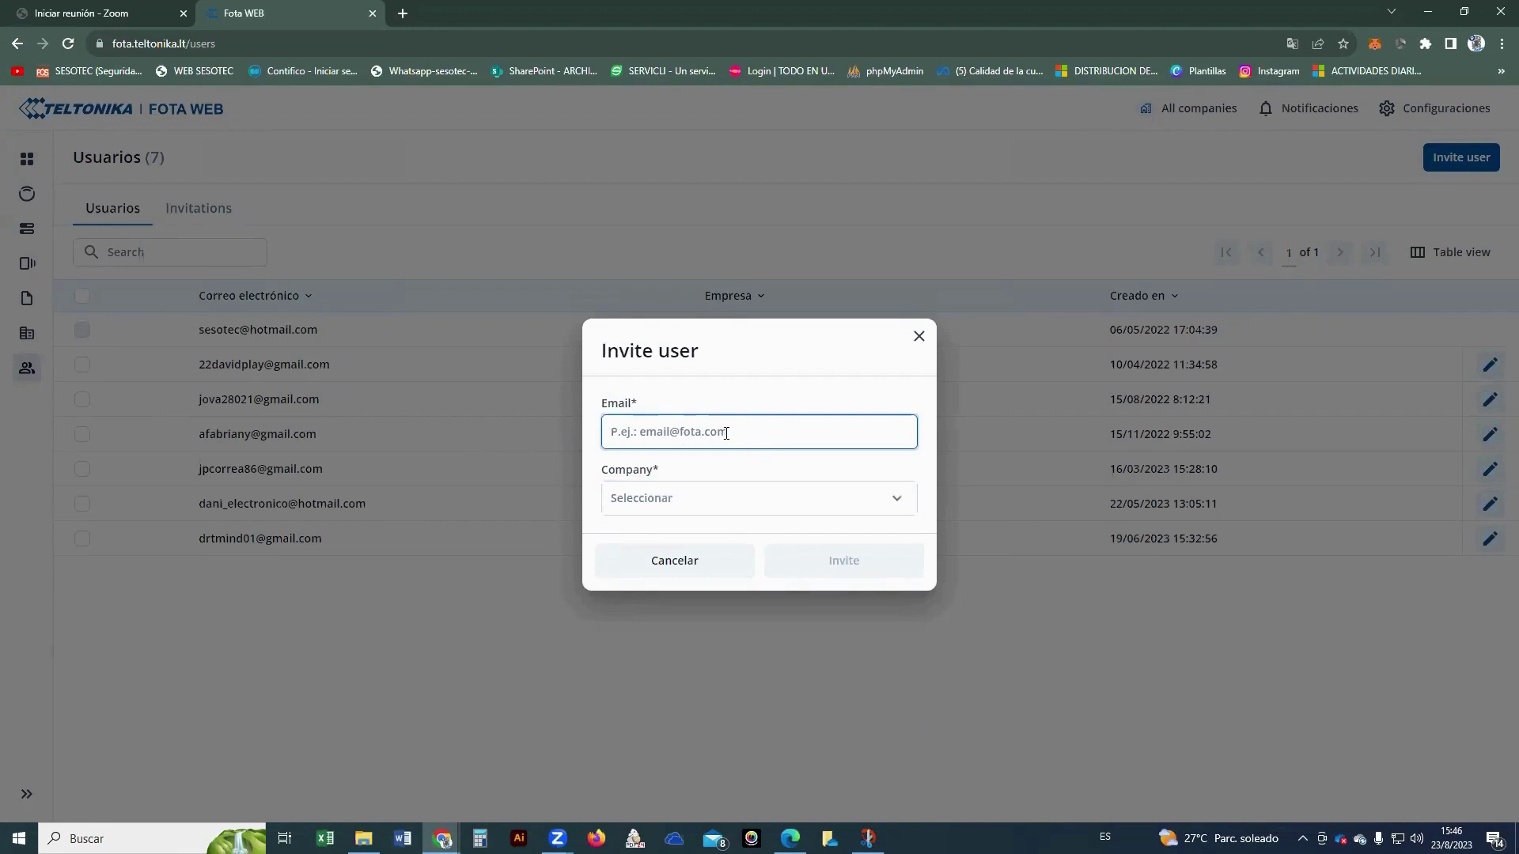
pyautogui.click(918, 337)
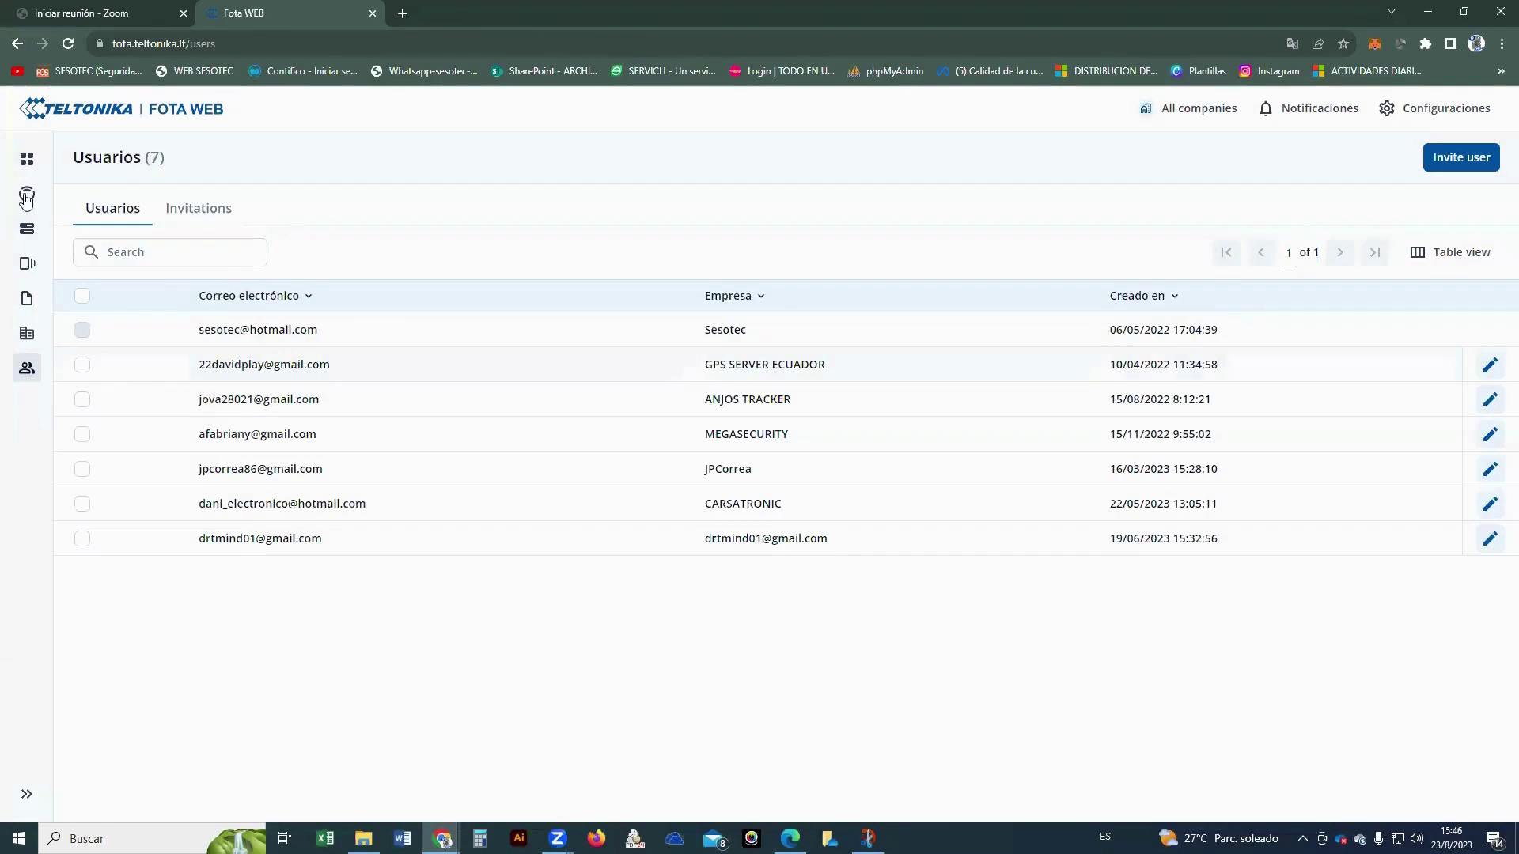
# Return to the device list, filter it by the full IMEI of the third listed device, and select that device
pyautogui.click(26, 198)
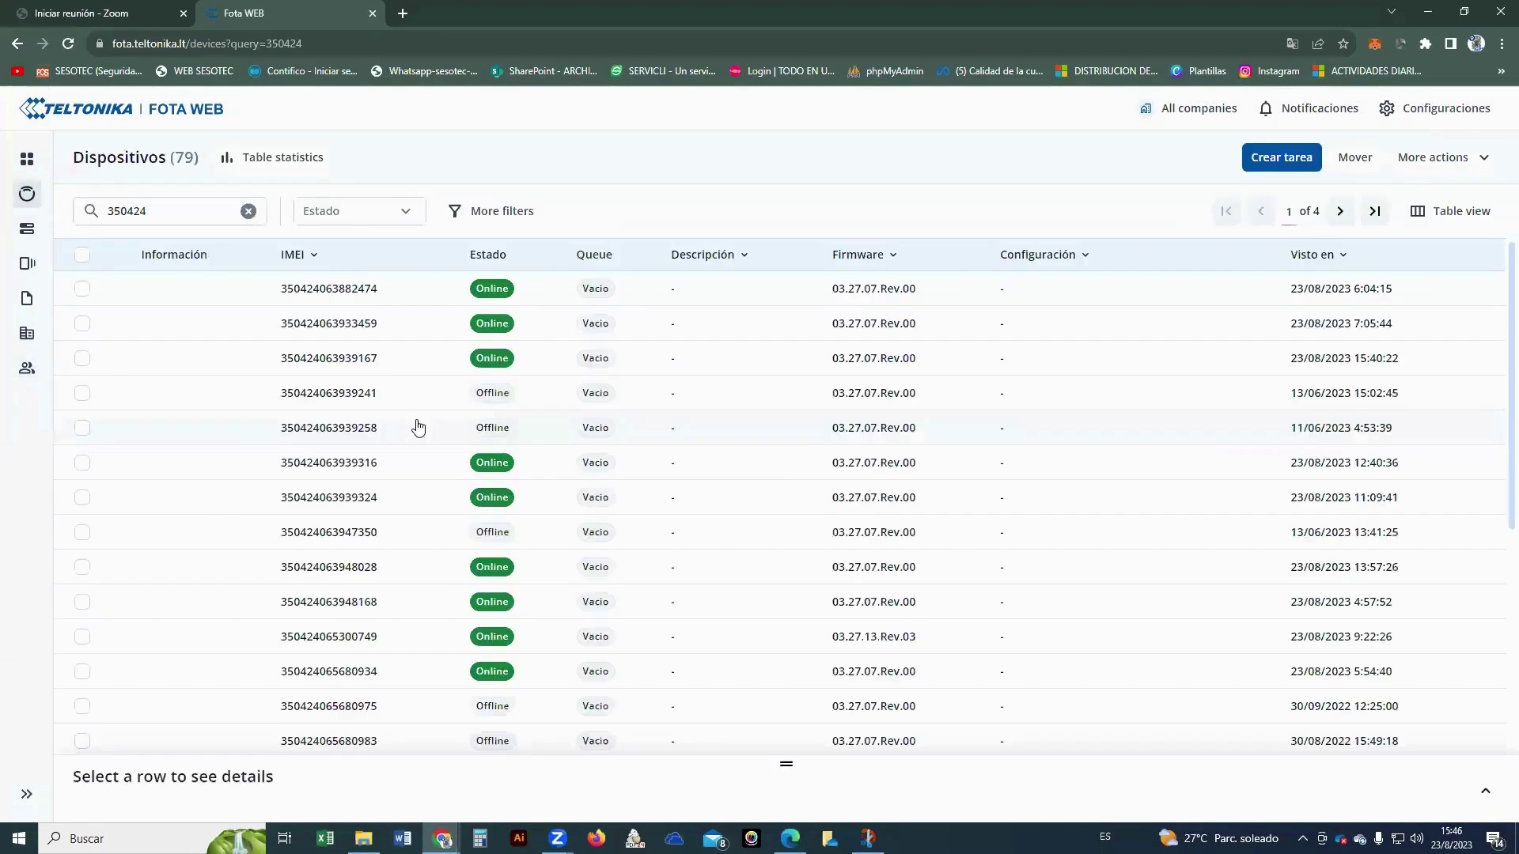
pyautogui.click(82, 288)
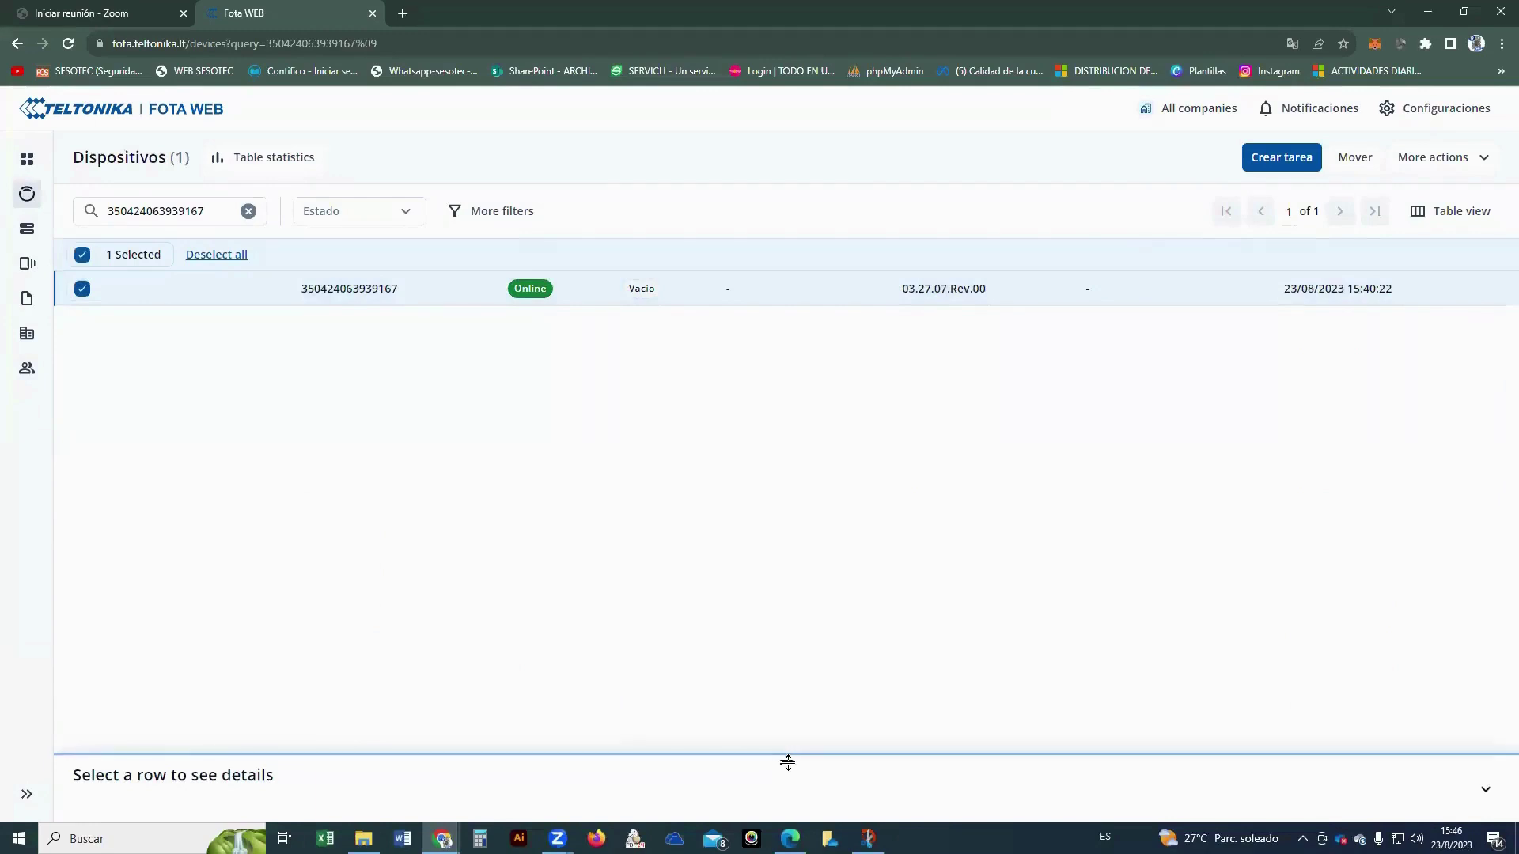
# Choose MEGASECURITY as the destination company for moving the selected device, check the group field, and close the form without moving it
pyautogui.click(1350, 160)
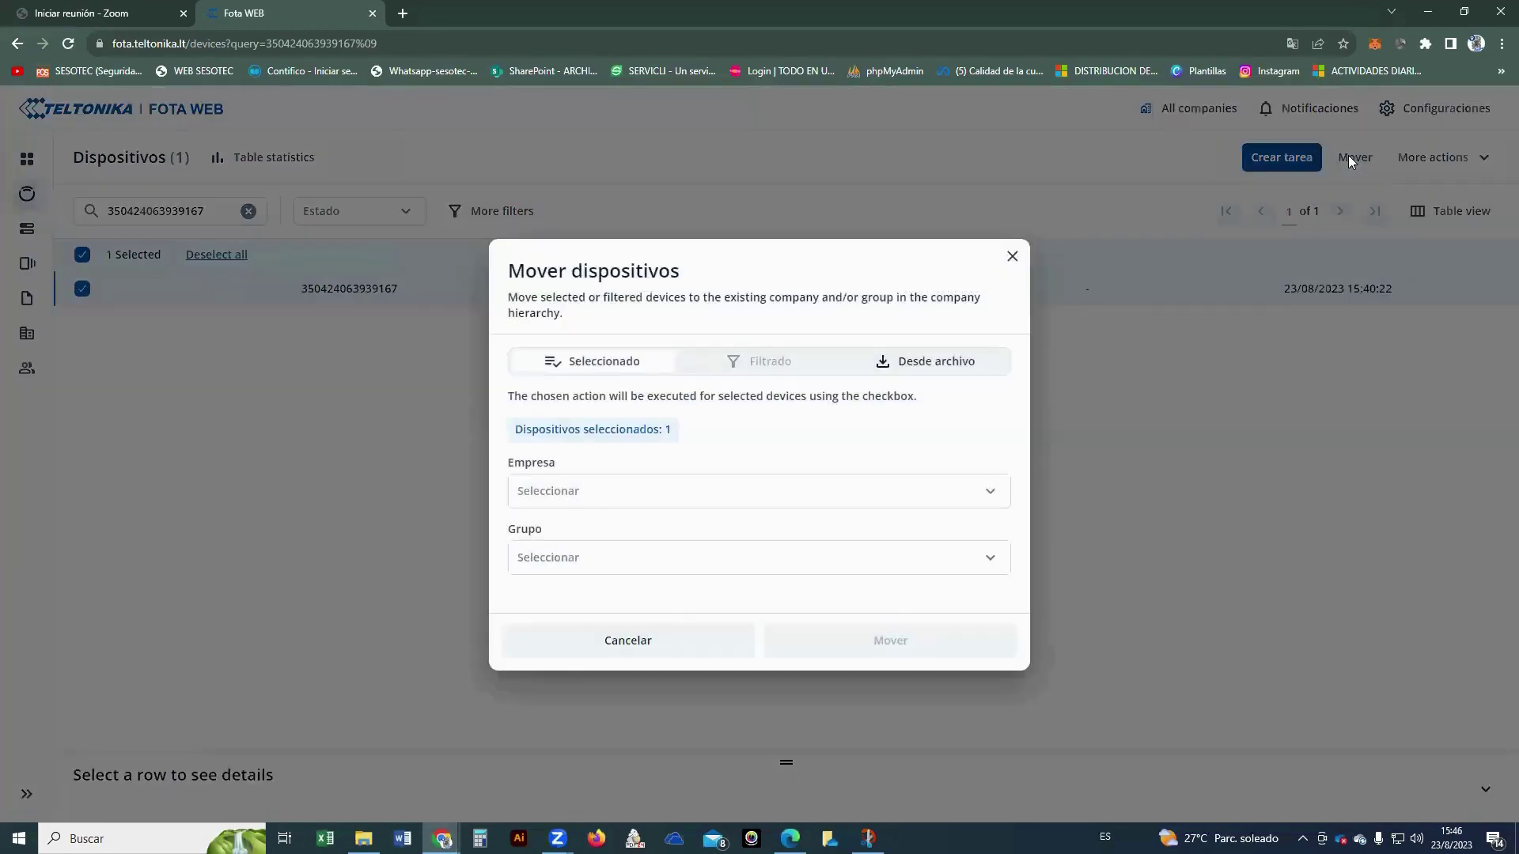
pyautogui.click(610, 489)
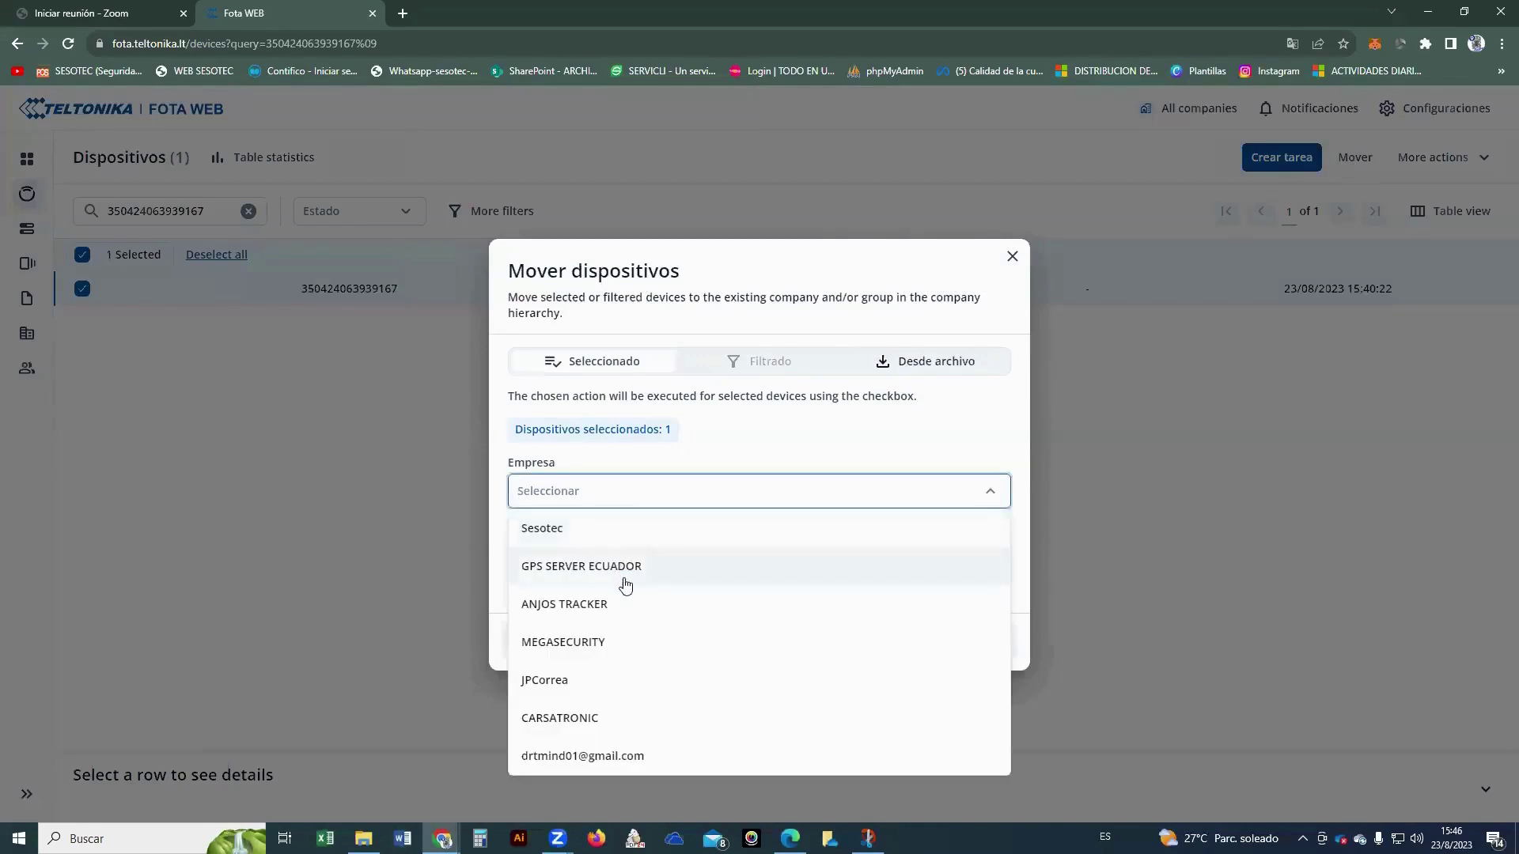
pyautogui.click(589, 641)
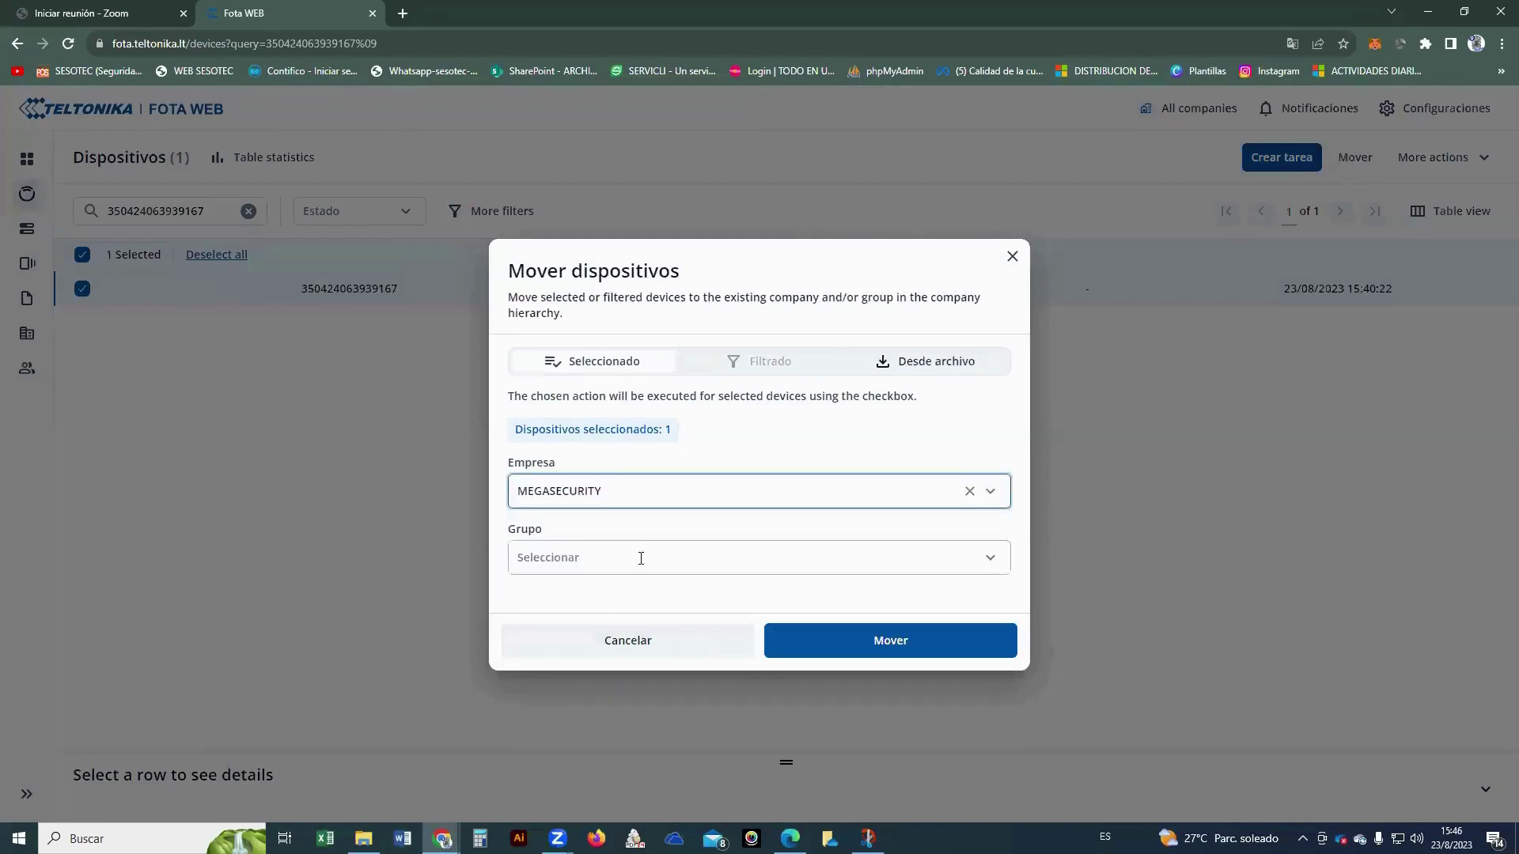
pyautogui.click(645, 556)
pyautogui.click(653, 556)
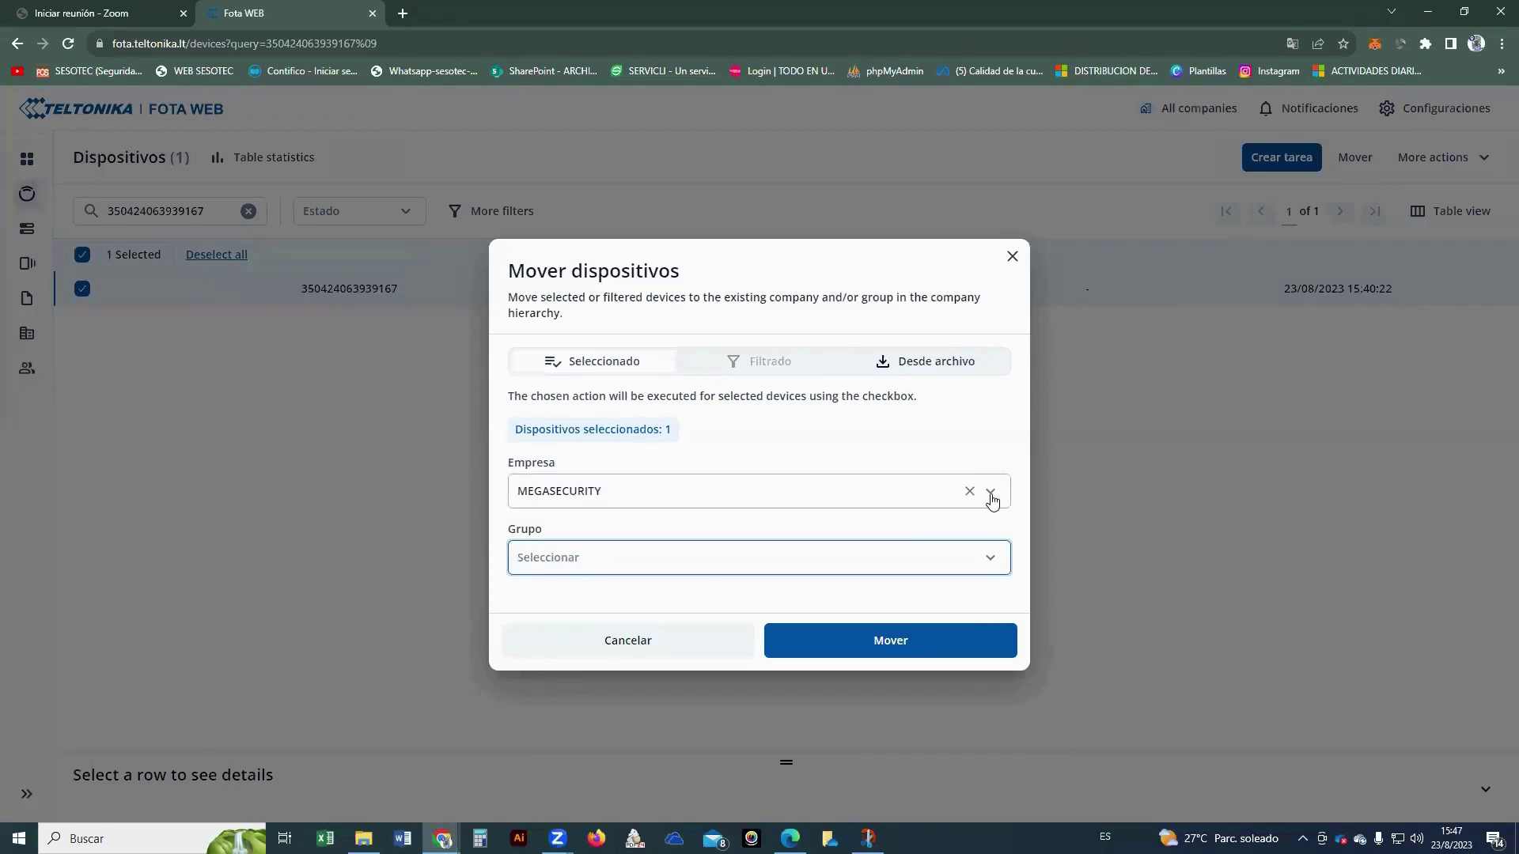
pyautogui.click(1012, 256)
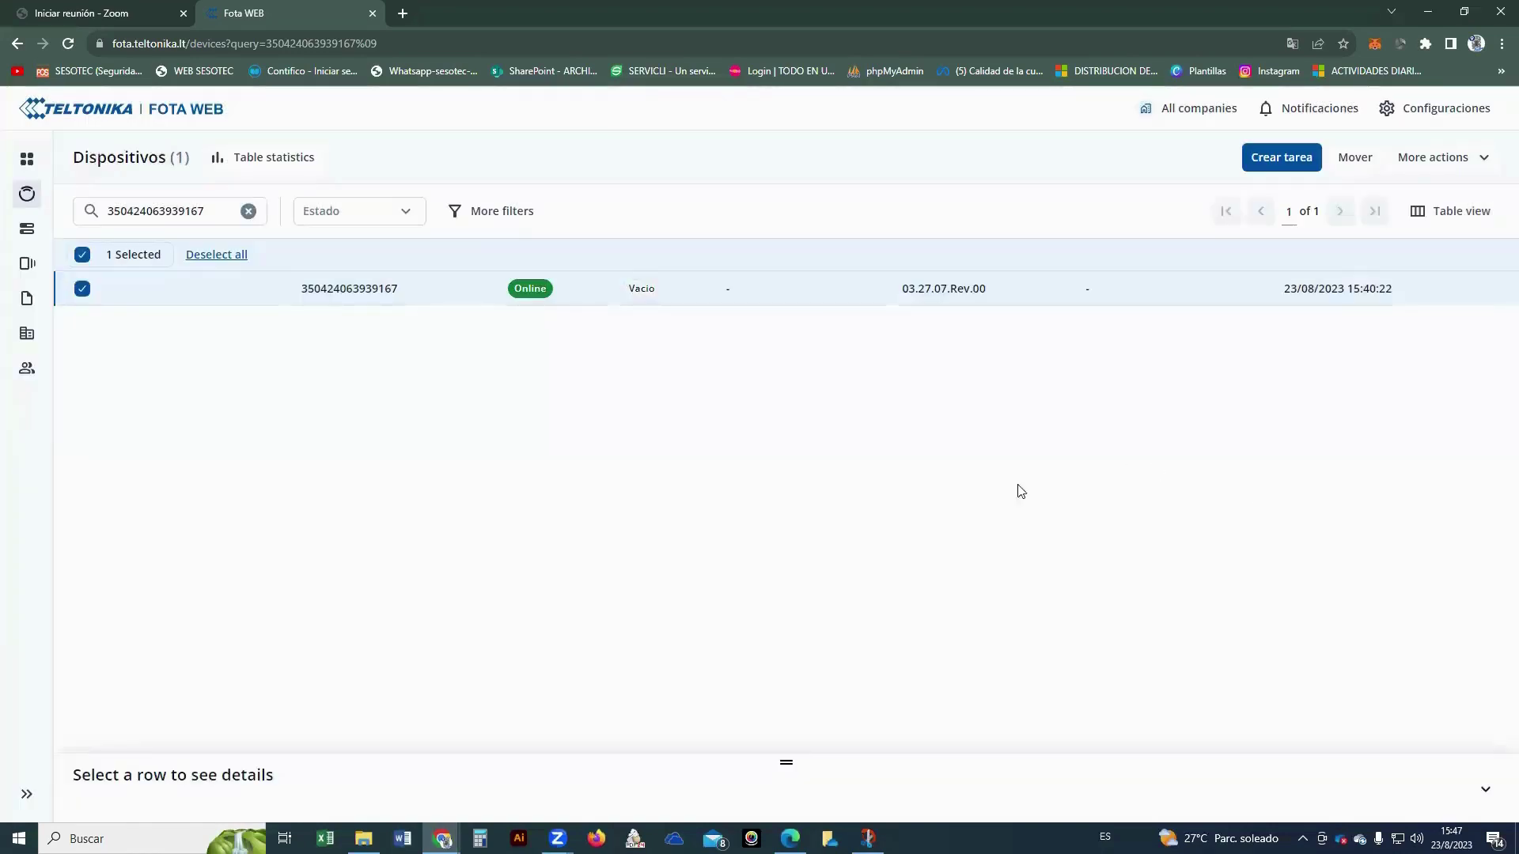